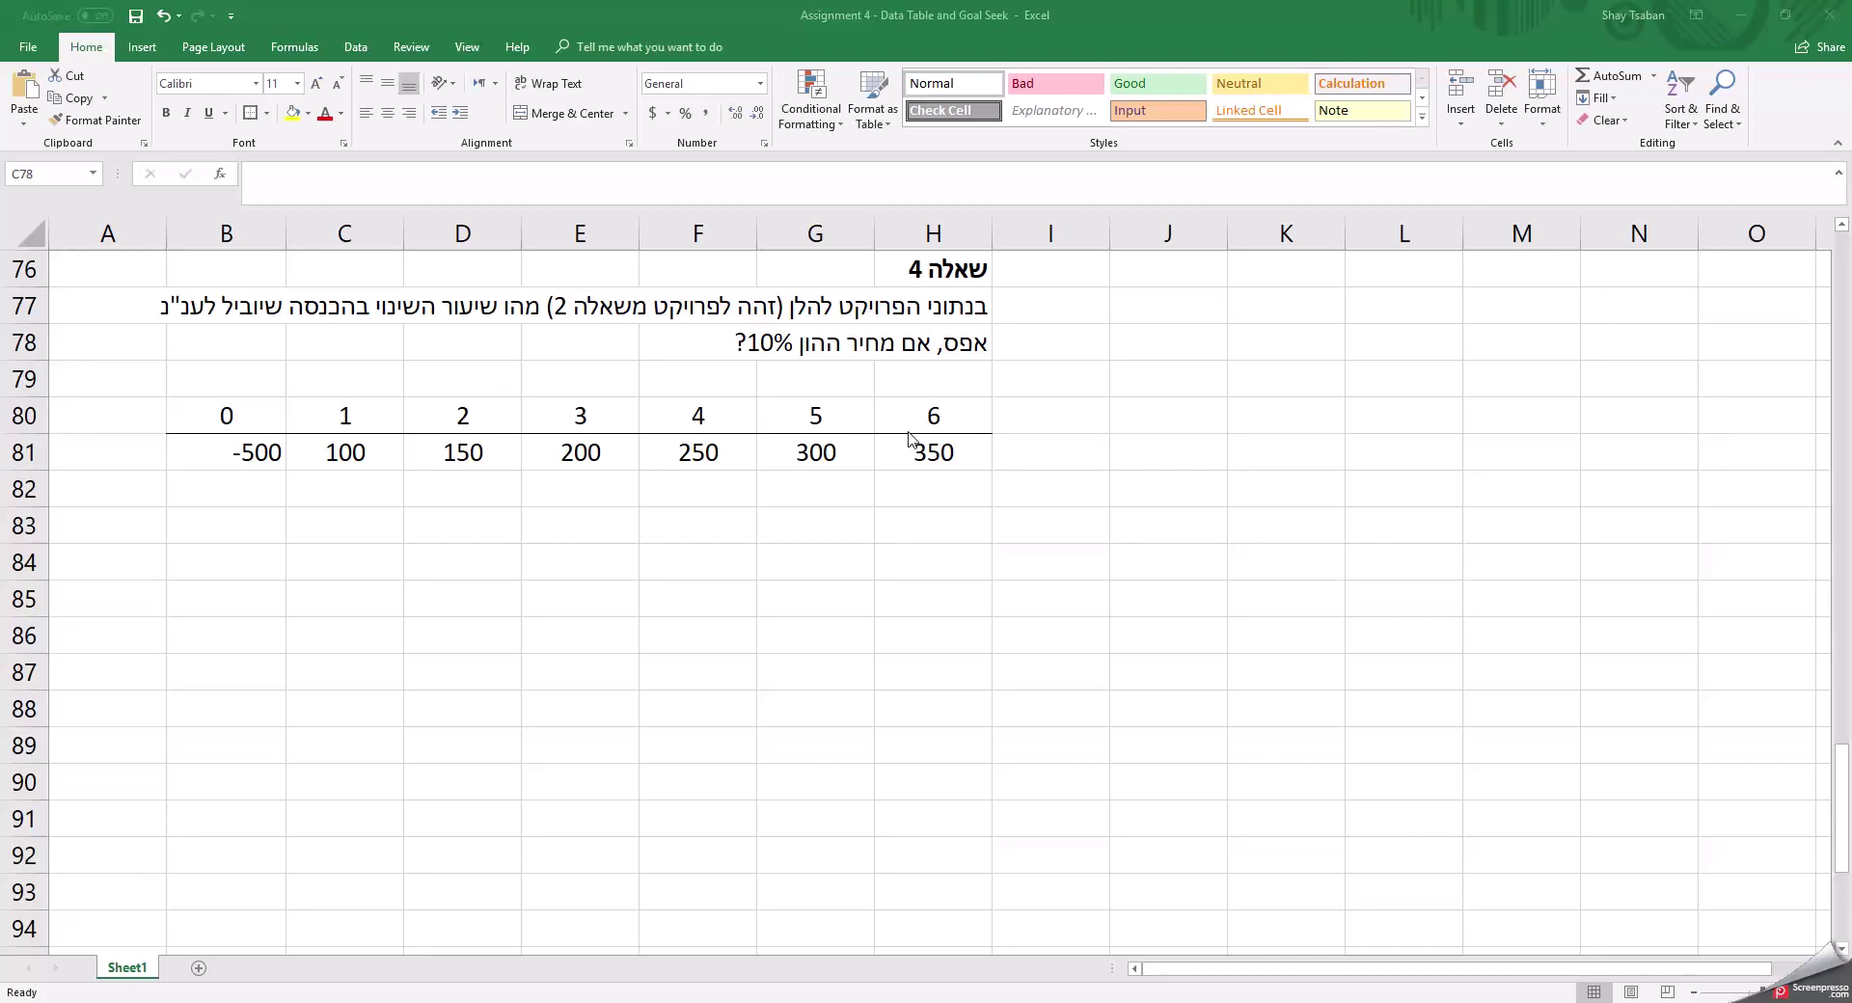
# Enter the note "תחילה, נייצר טבלת הכנסות הרגישה לשינויים בהכנסה:" in cell H83.
pyautogui.click(926, 529)
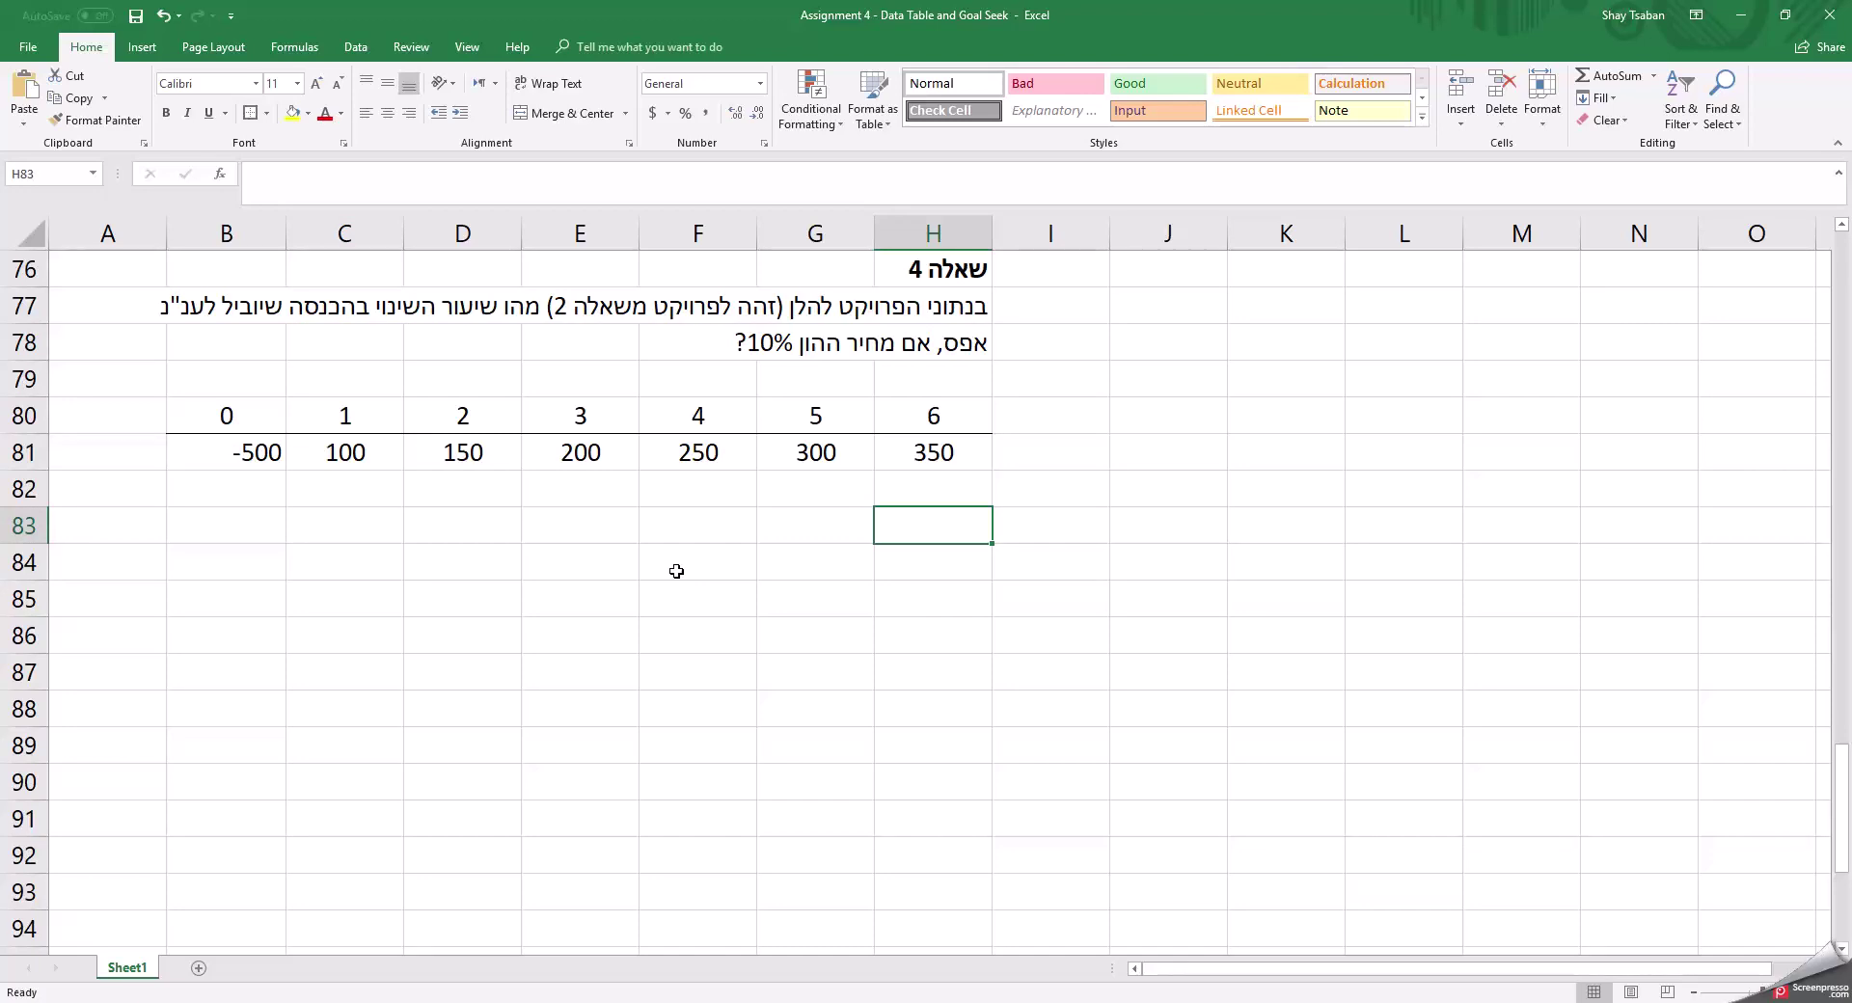
pyautogui.write('תחילה, מי')
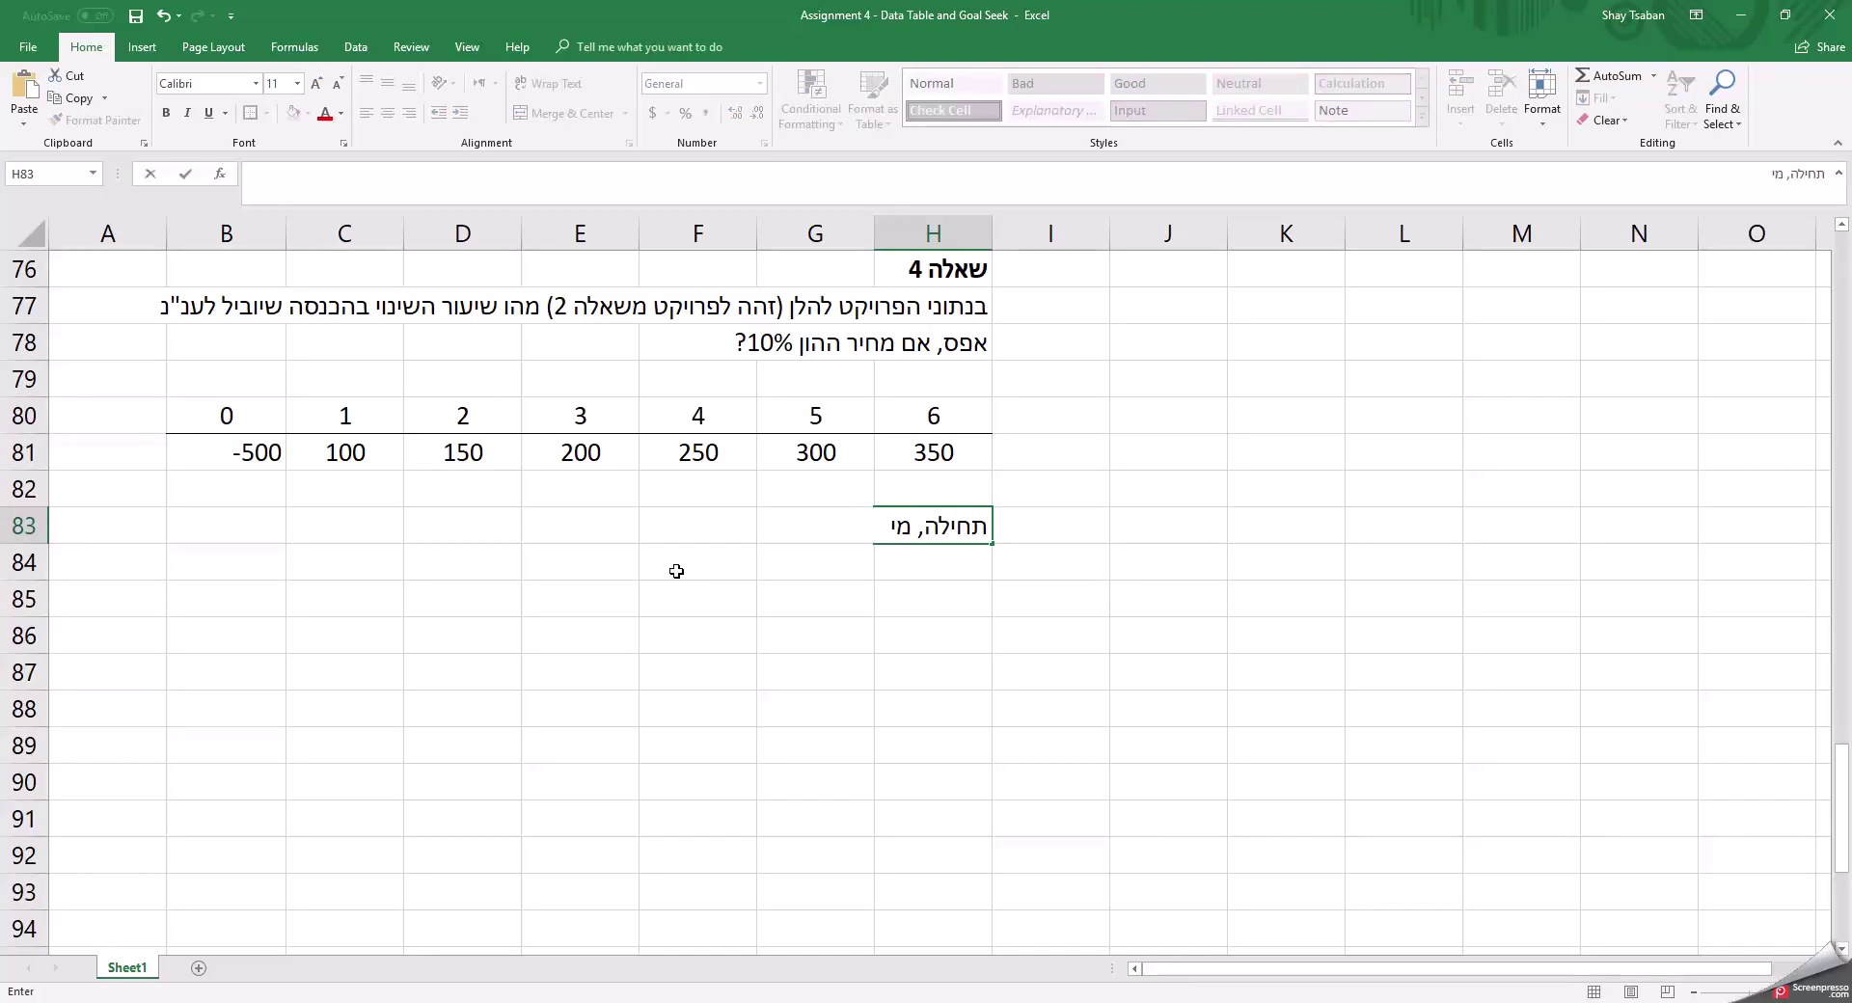
pyautogui.write('יצר טבלת הכנסות הרגישה לשינויים בהכנסה:')
pyautogui.press('Return')
# Copy the project's period and cash flow table from B80:H81 to a new table starting at B85.
pyautogui.moveTo(272, 425); pyautogui.dragTo(923, 456)
pyautogui.hotkey('ctrl', 'c')
pyautogui.click(920, 599)
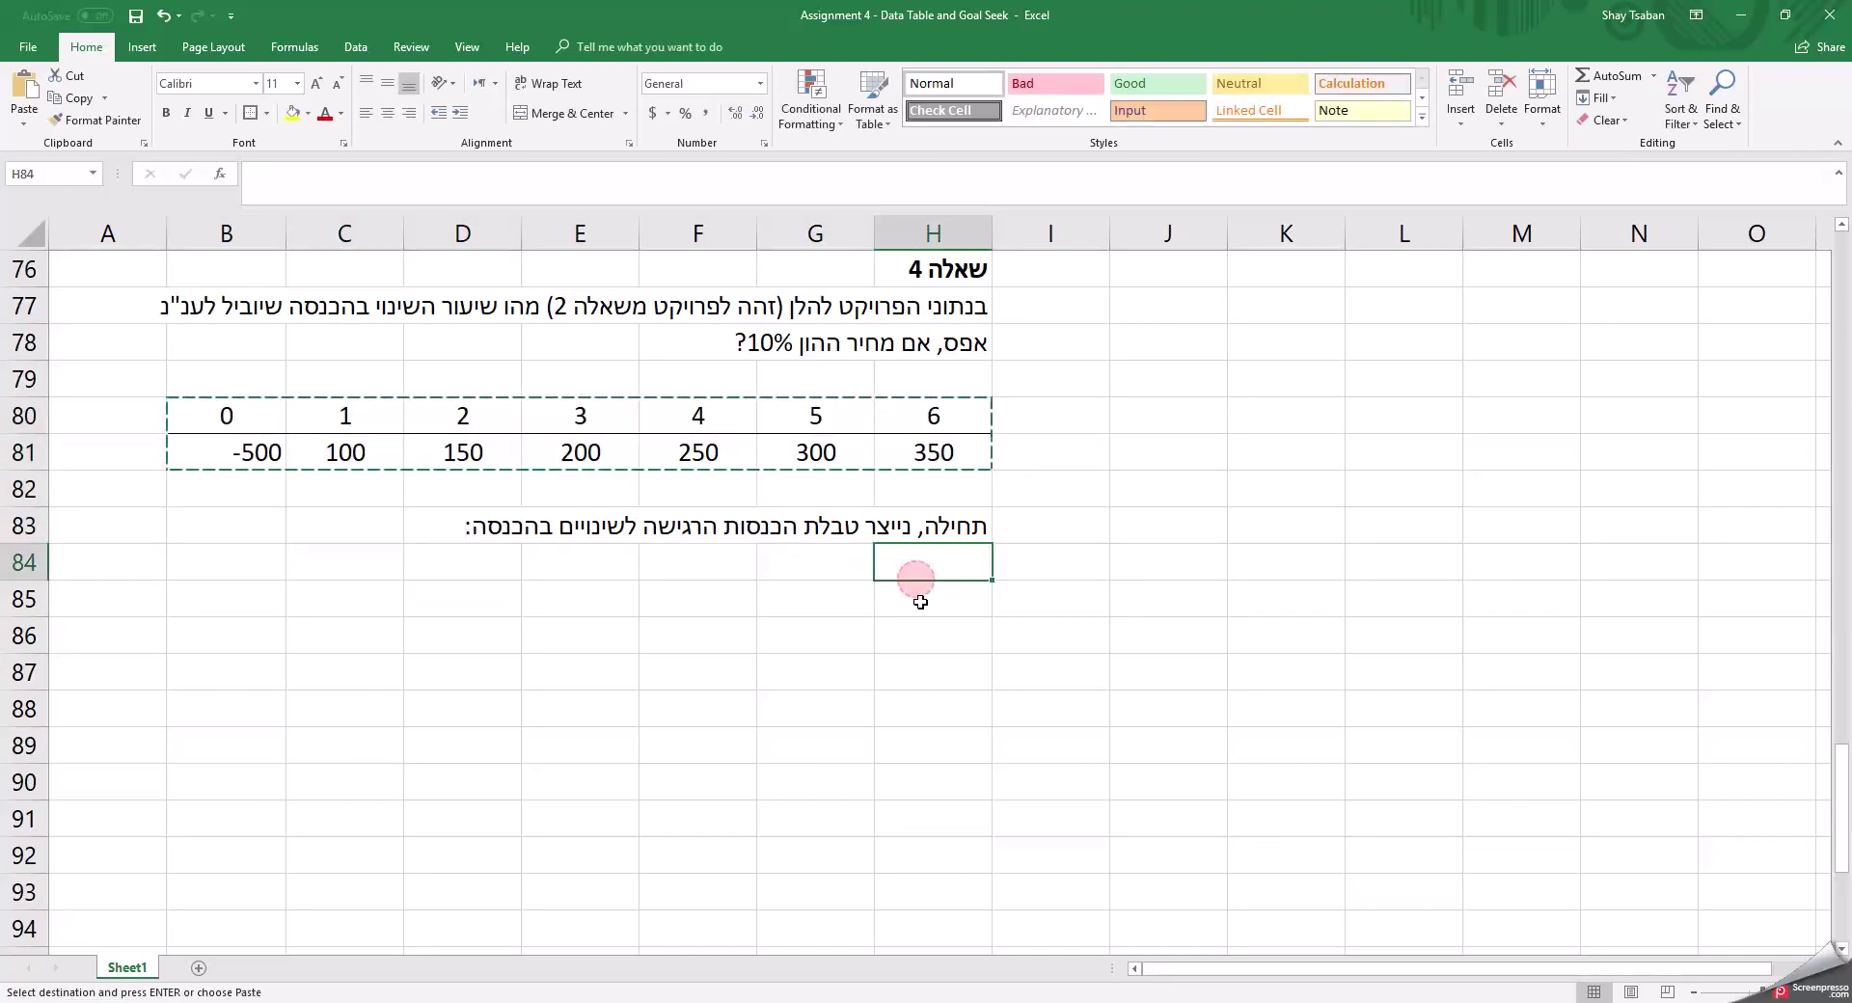
pyautogui.click(256, 603)
pyautogui.hotkey('ctrl', 'v')
# Label the copied cash flow row "בסיס" in A86 and the row below it "אחרי שינוי" in A87.
pyautogui.click(107, 636)
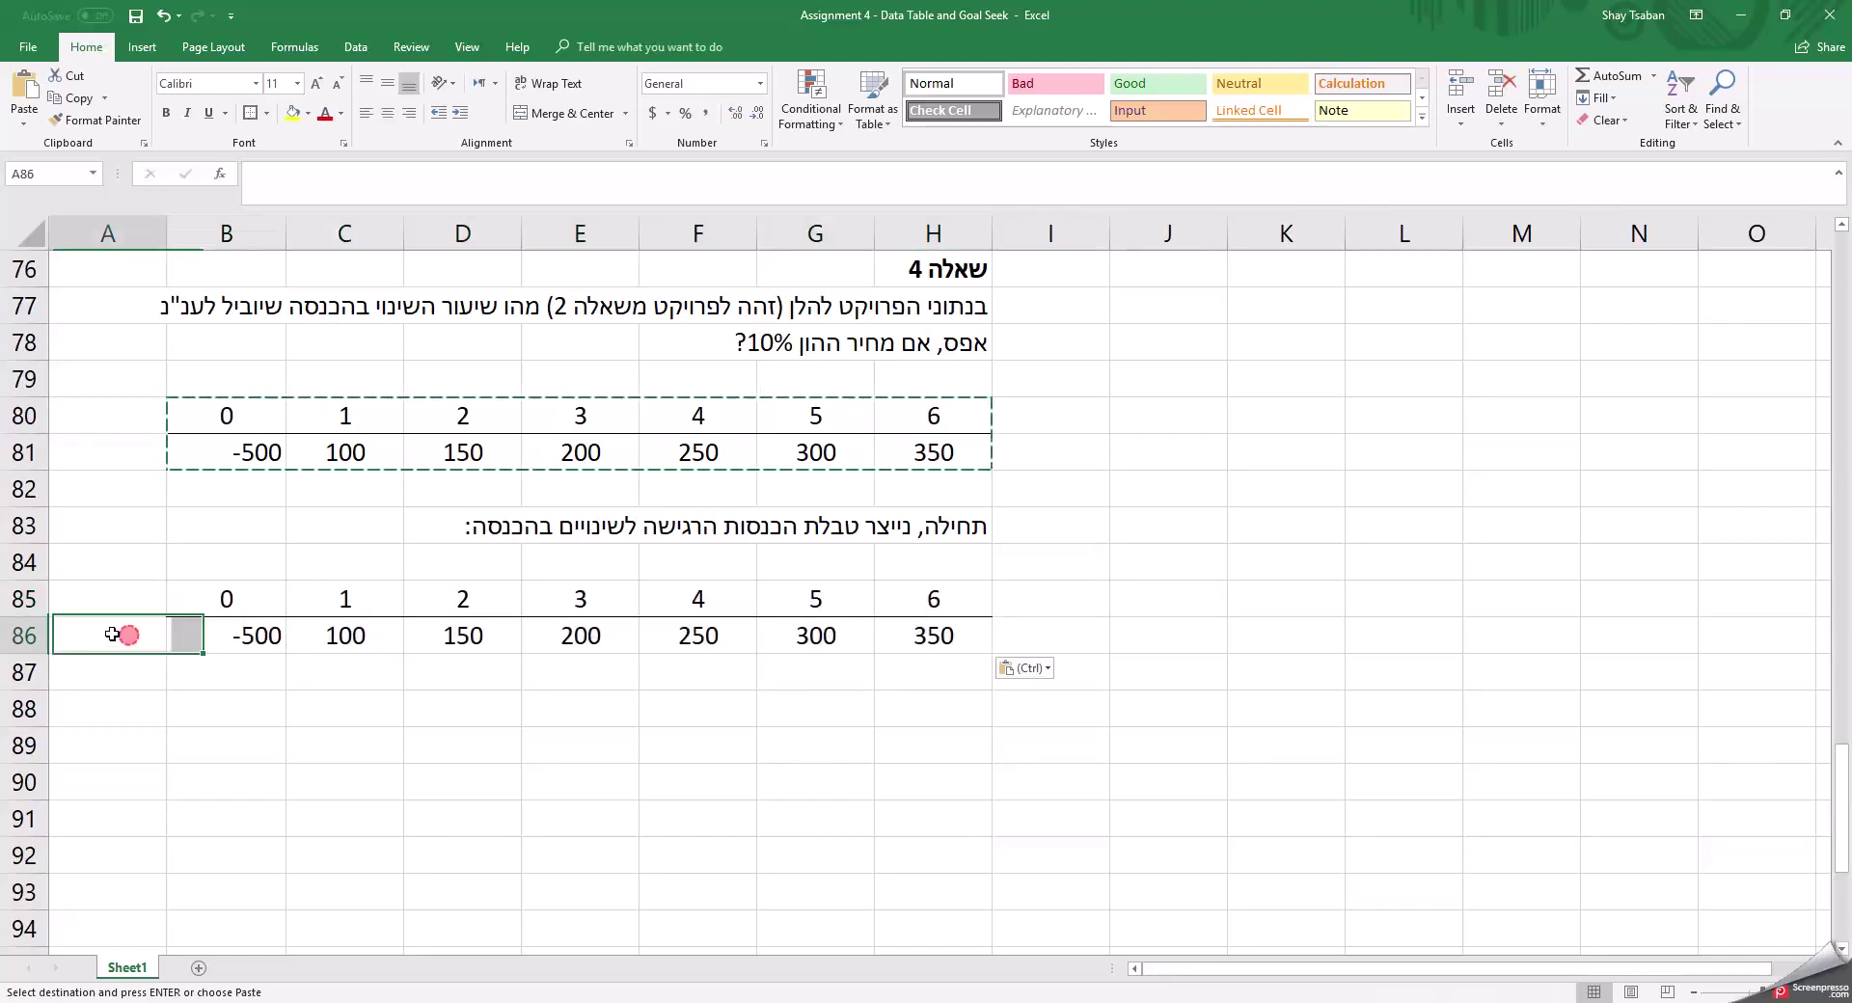
pyautogui.write('בסיס')
pyautogui.press('Return')
pyautogui.write('שינ')
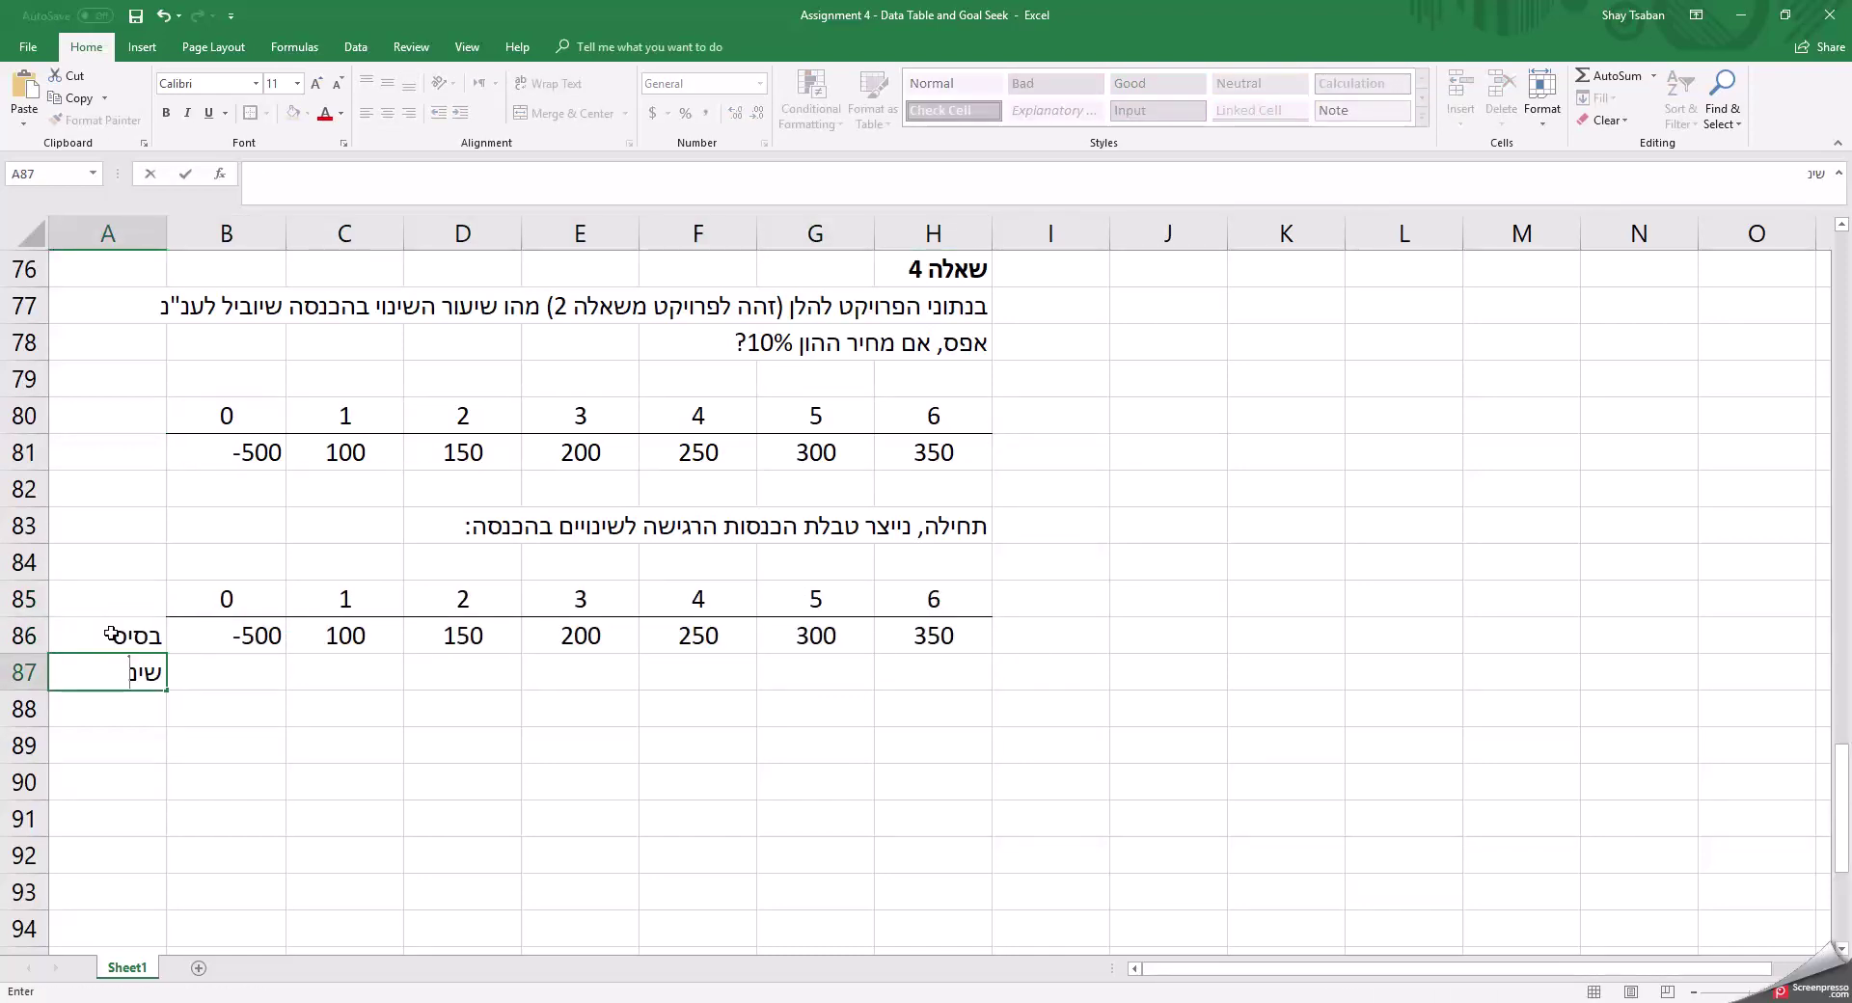
pyautogui.press('BackSpace')
pyautogui.write('אחרי שינוי')
pyautogui.press('Tab')
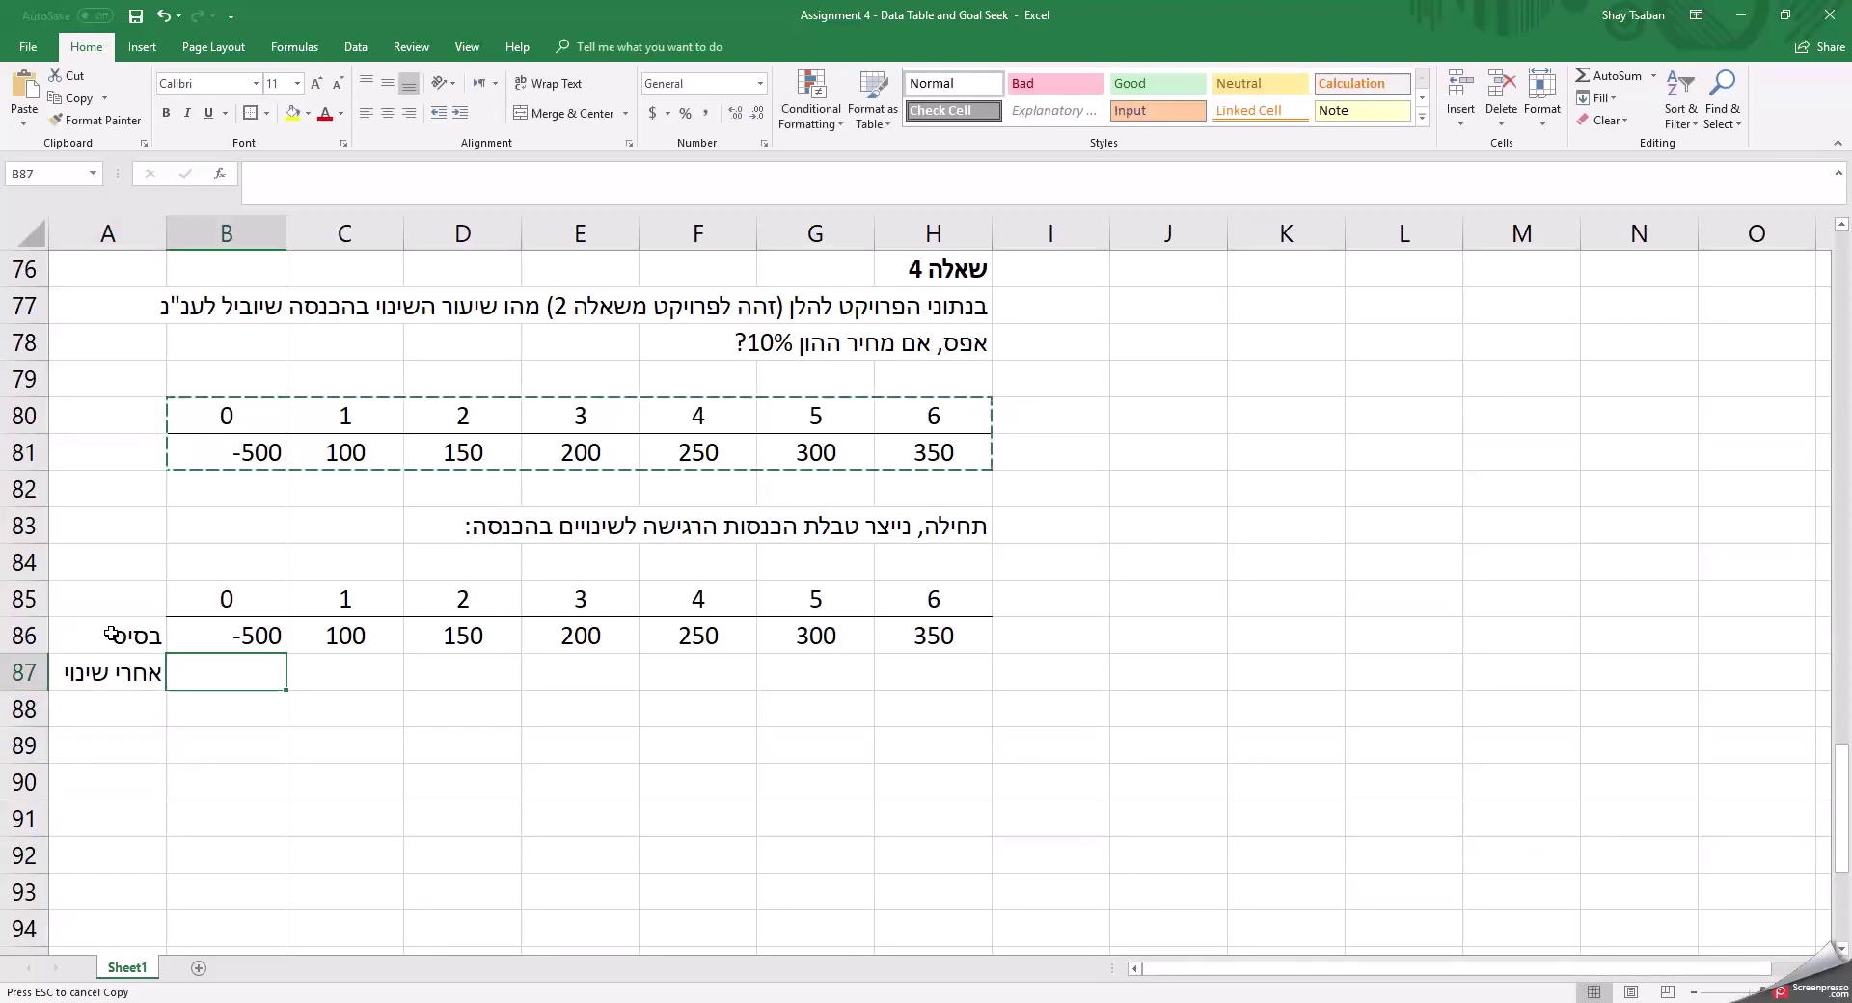
# Link the period 0 cash flow in B87 to the base value with the formula =B86.
pyautogui.write('=')
pyautogui.press('Up')
pyautogui.press('Return')
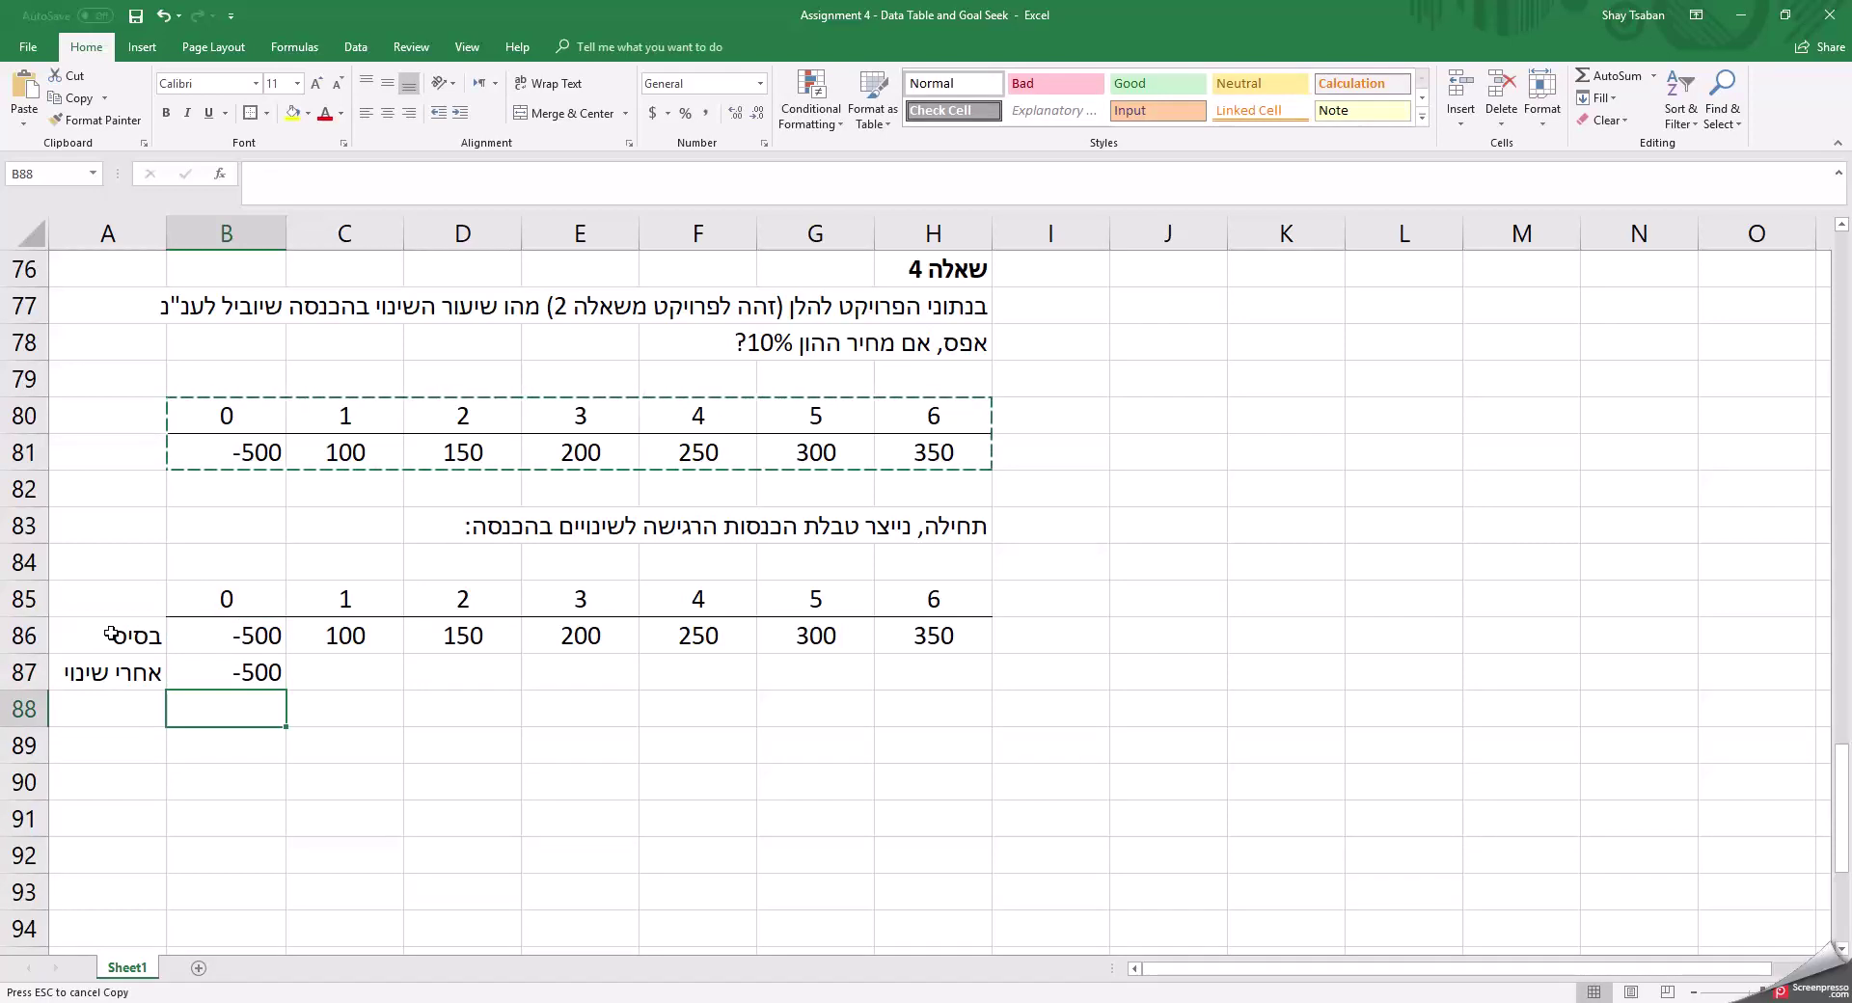
# Add the heading "שינוי" in I85 and give that cell a bottom border.
pyautogui.press('Up')
pyautogui.press('Right')
pyautogui.press('Right')
pyautogui.press('Right')
pyautogui.press('Right')
pyautogui.press('Right')
pyautogui.press('Right')
pyautogui.press('Right')
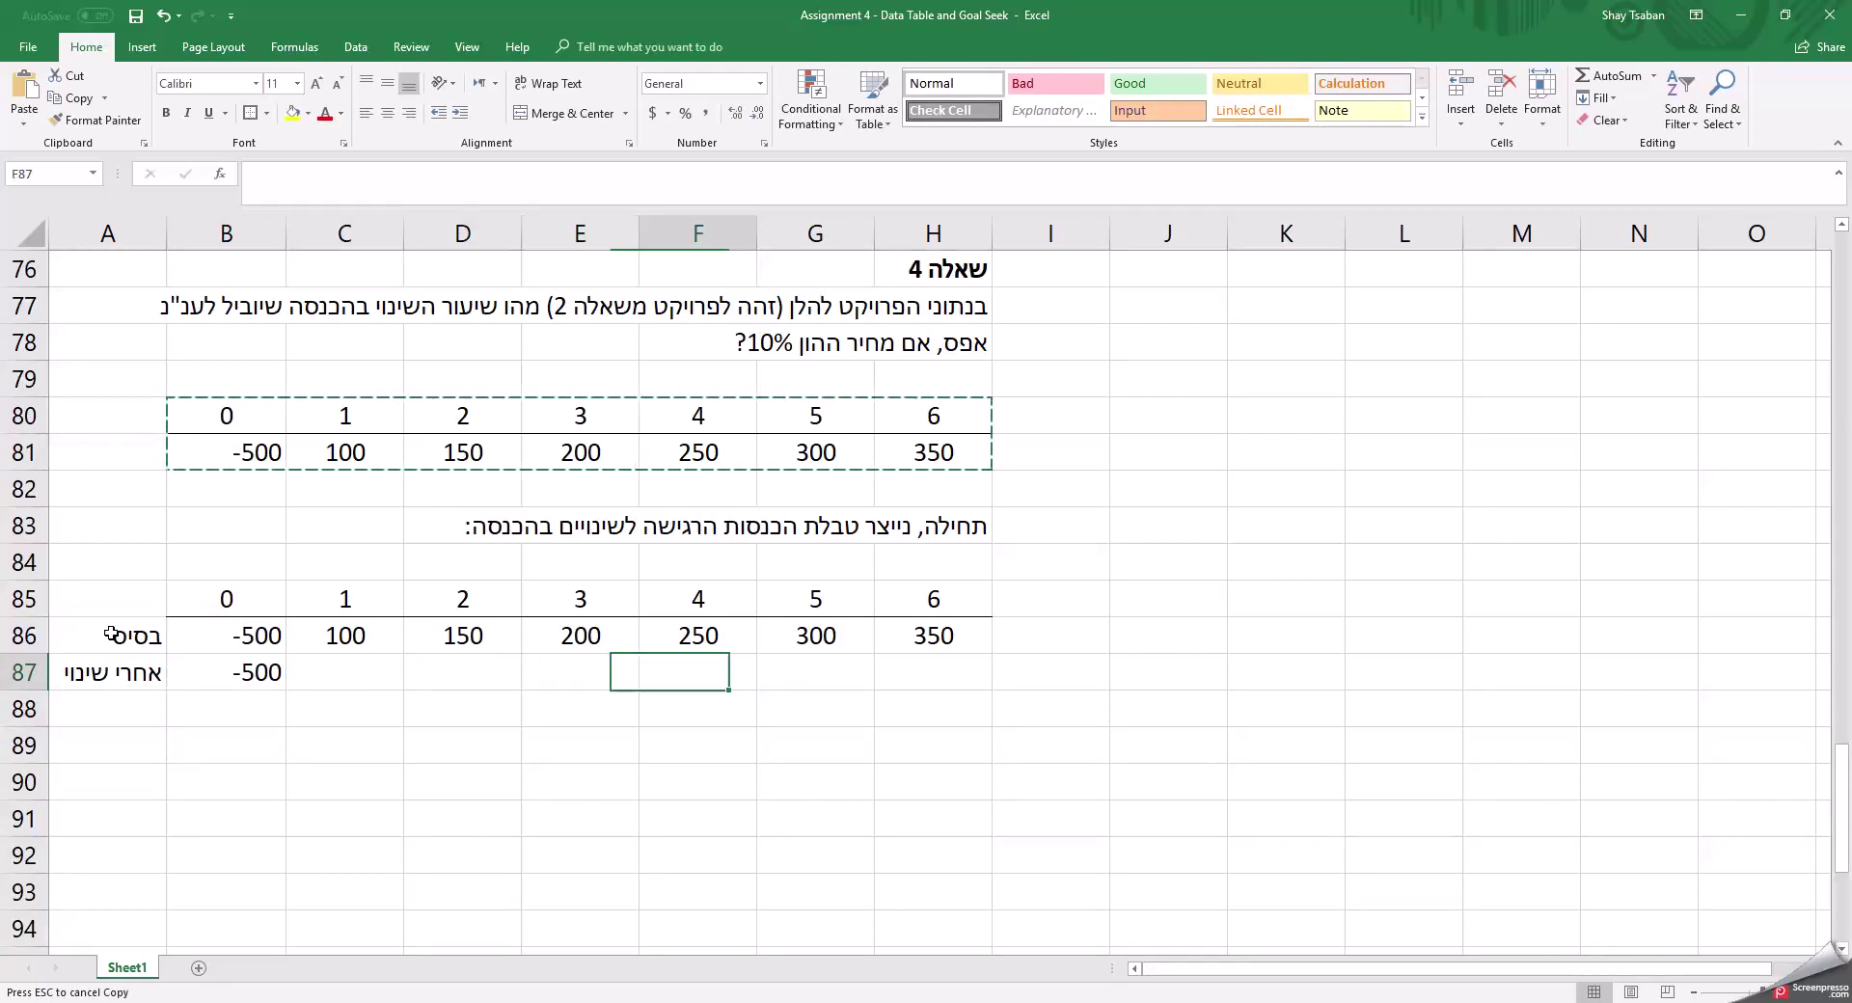
pyautogui.press('Up')
pyautogui.press('Up')
pyautogui.write('שינוי')
pyautogui.press('Return')
pyautogui.press('Up')
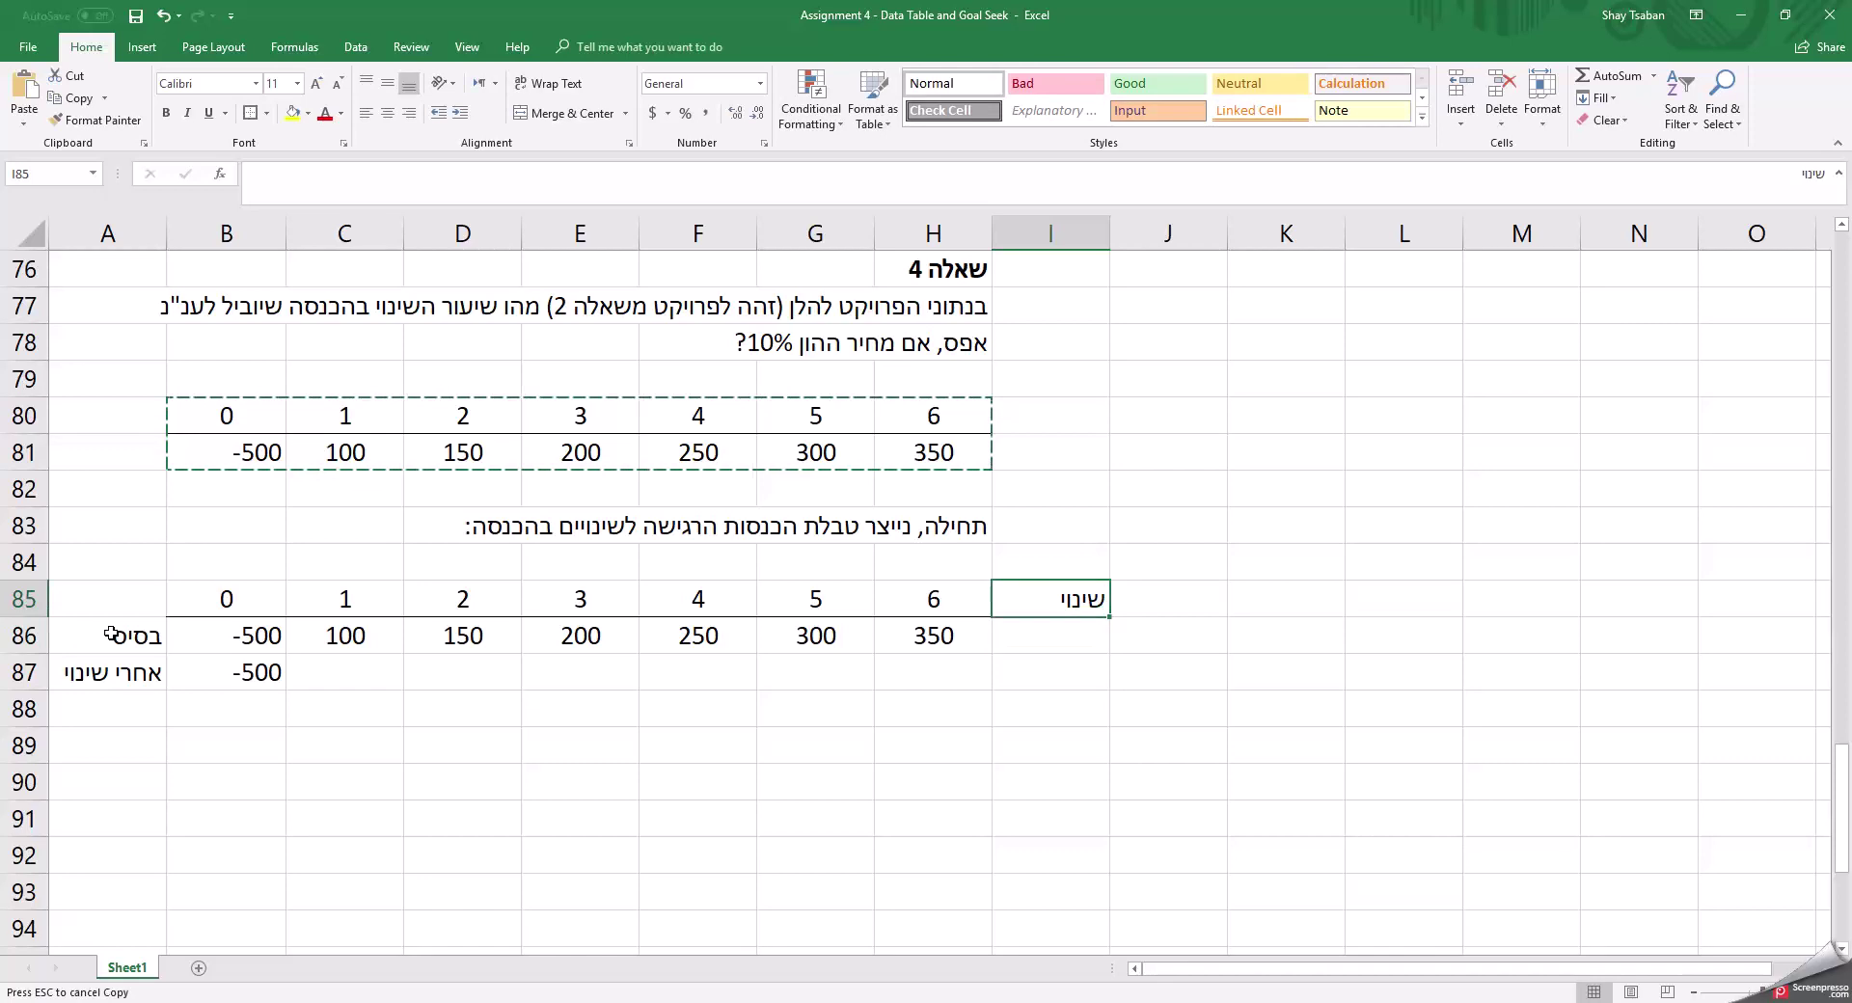
pyautogui.click(264, 112)
pyautogui.click(310, 160)
# Enter a change rate of 0% in I87.
pyautogui.click(1053, 679)
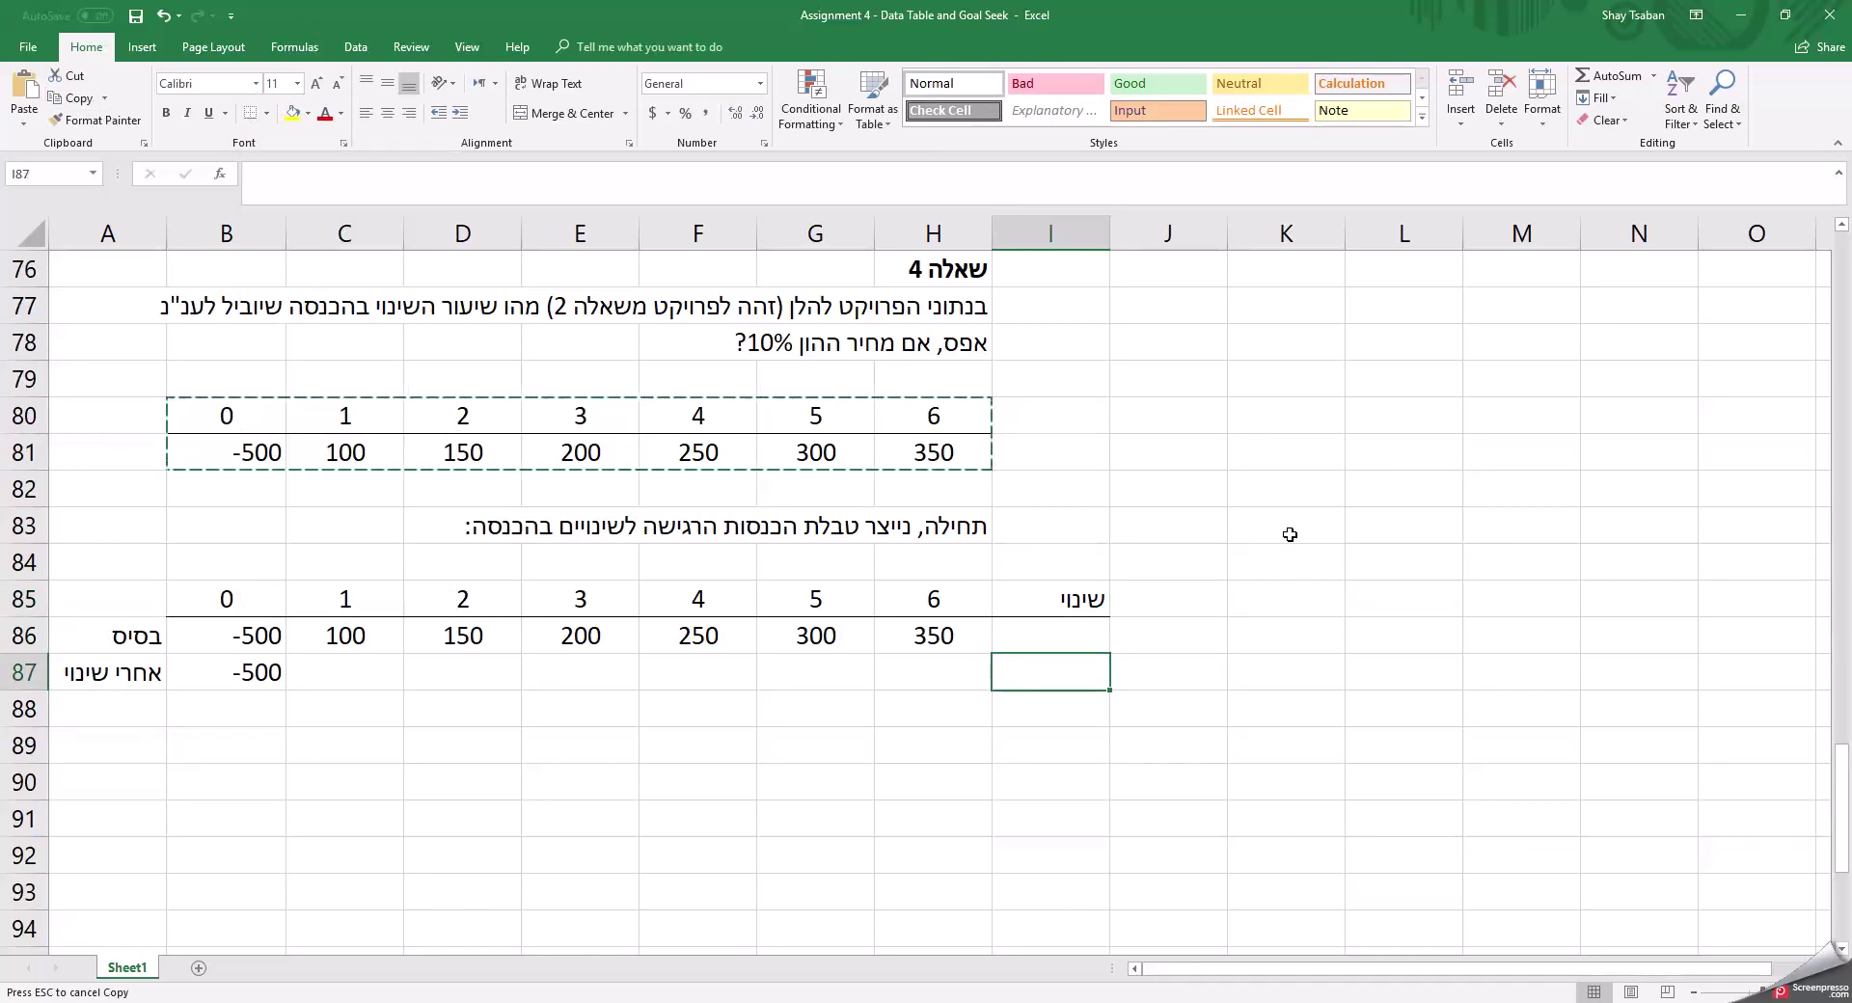
pyautogui.write('0%')
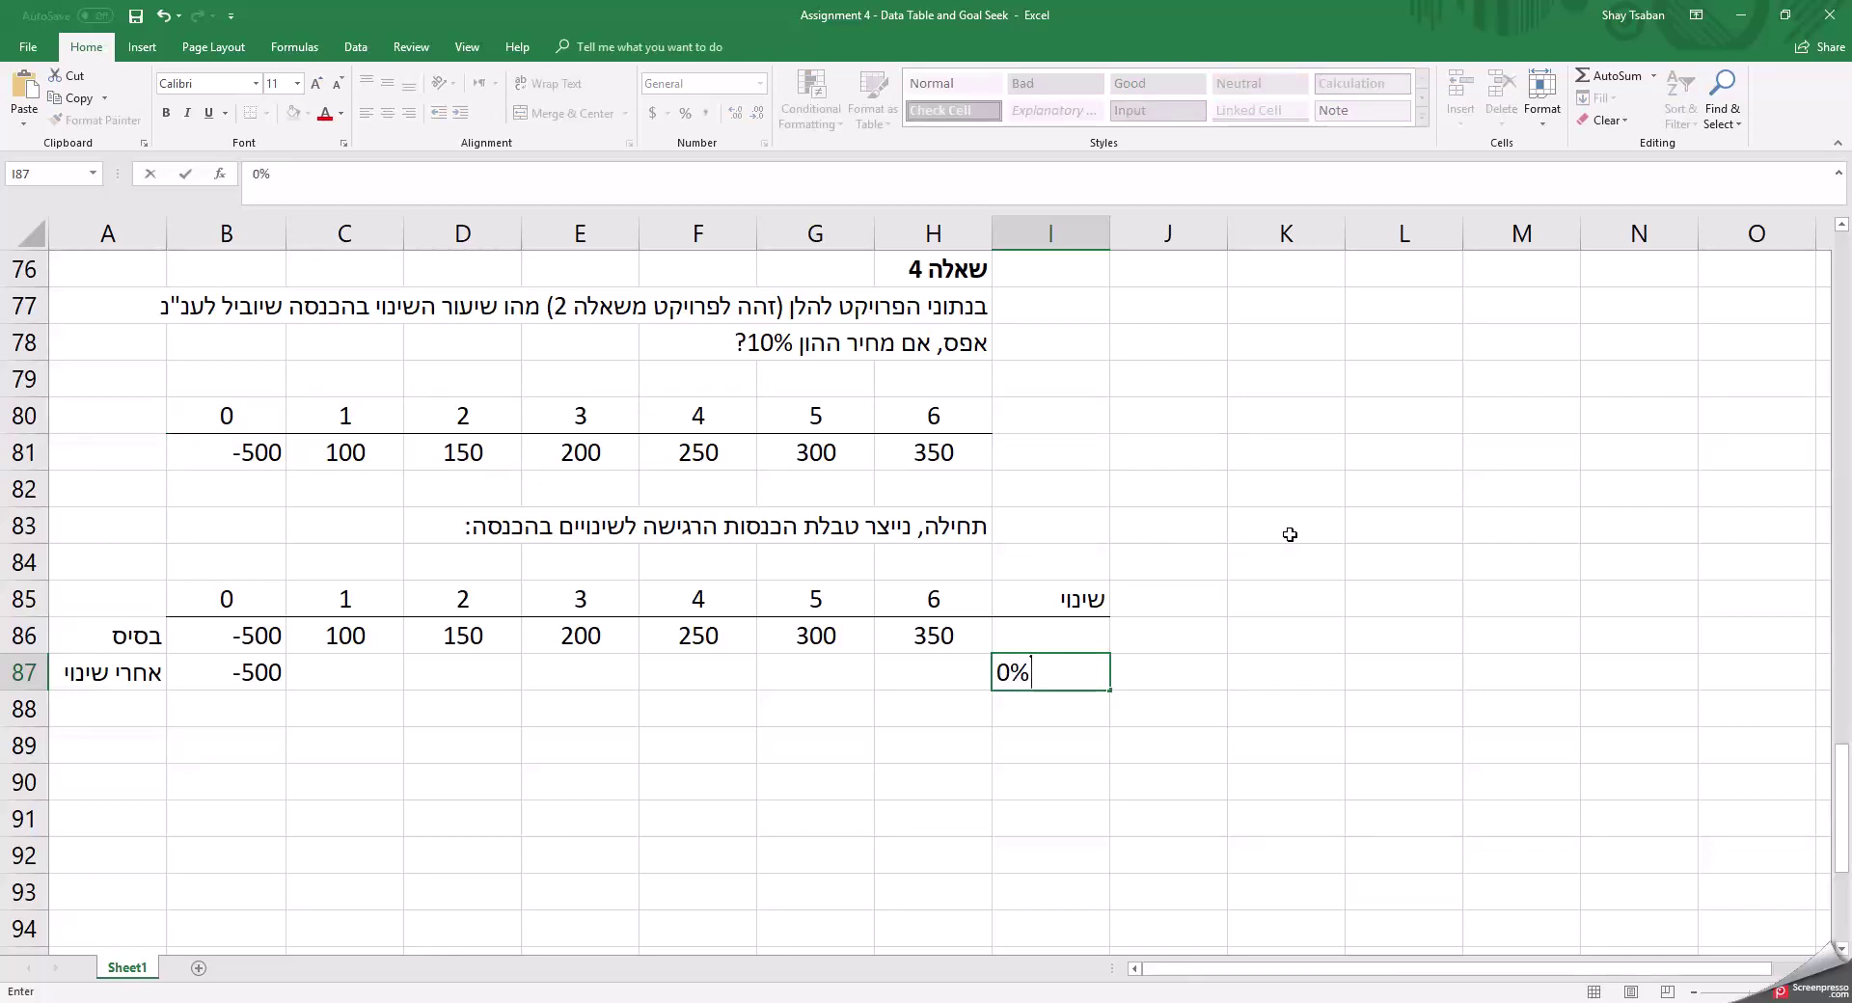
pyautogui.press('Left')
# Calculate the adjusted period 1 income in C87 with the formula =C86*(1+$I87).
pyautogui.press('Left')
pyautogui.press('Left')
pyautogui.press('Left')
pyautogui.press('Left')
pyautogui.press('Left')
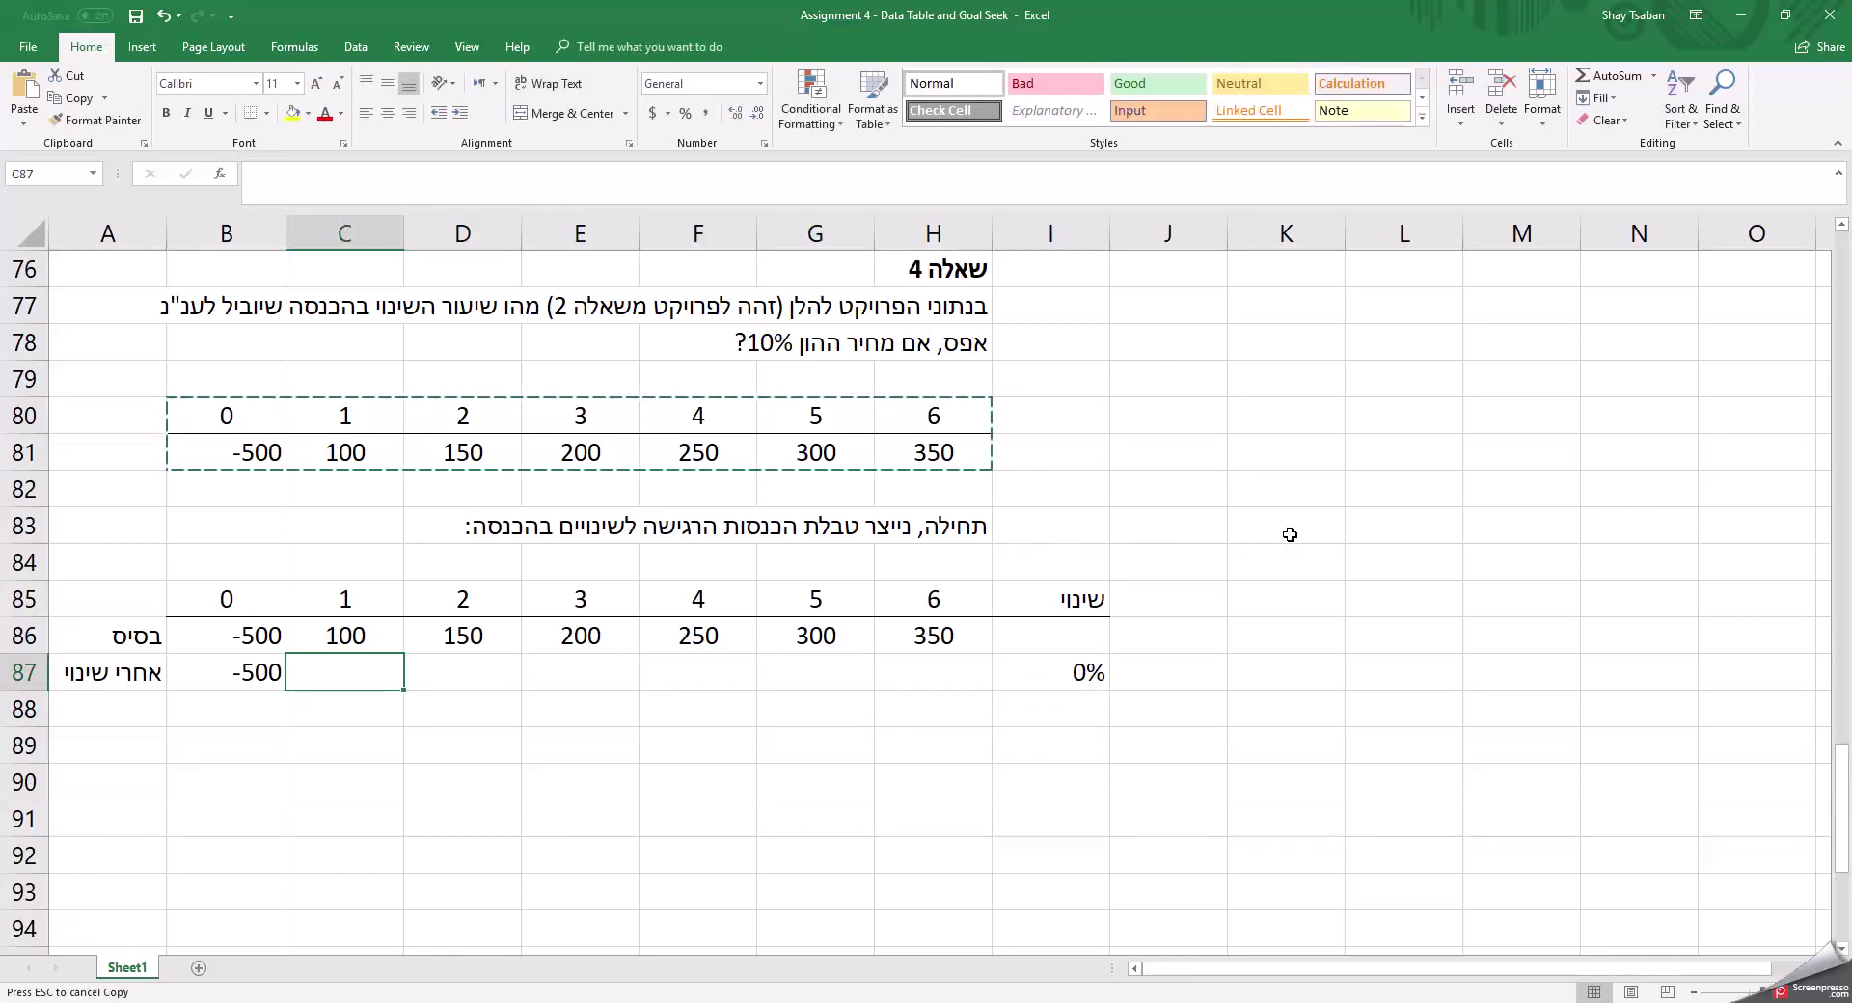
pyautogui.write('=')
pyautogui.press('Up')
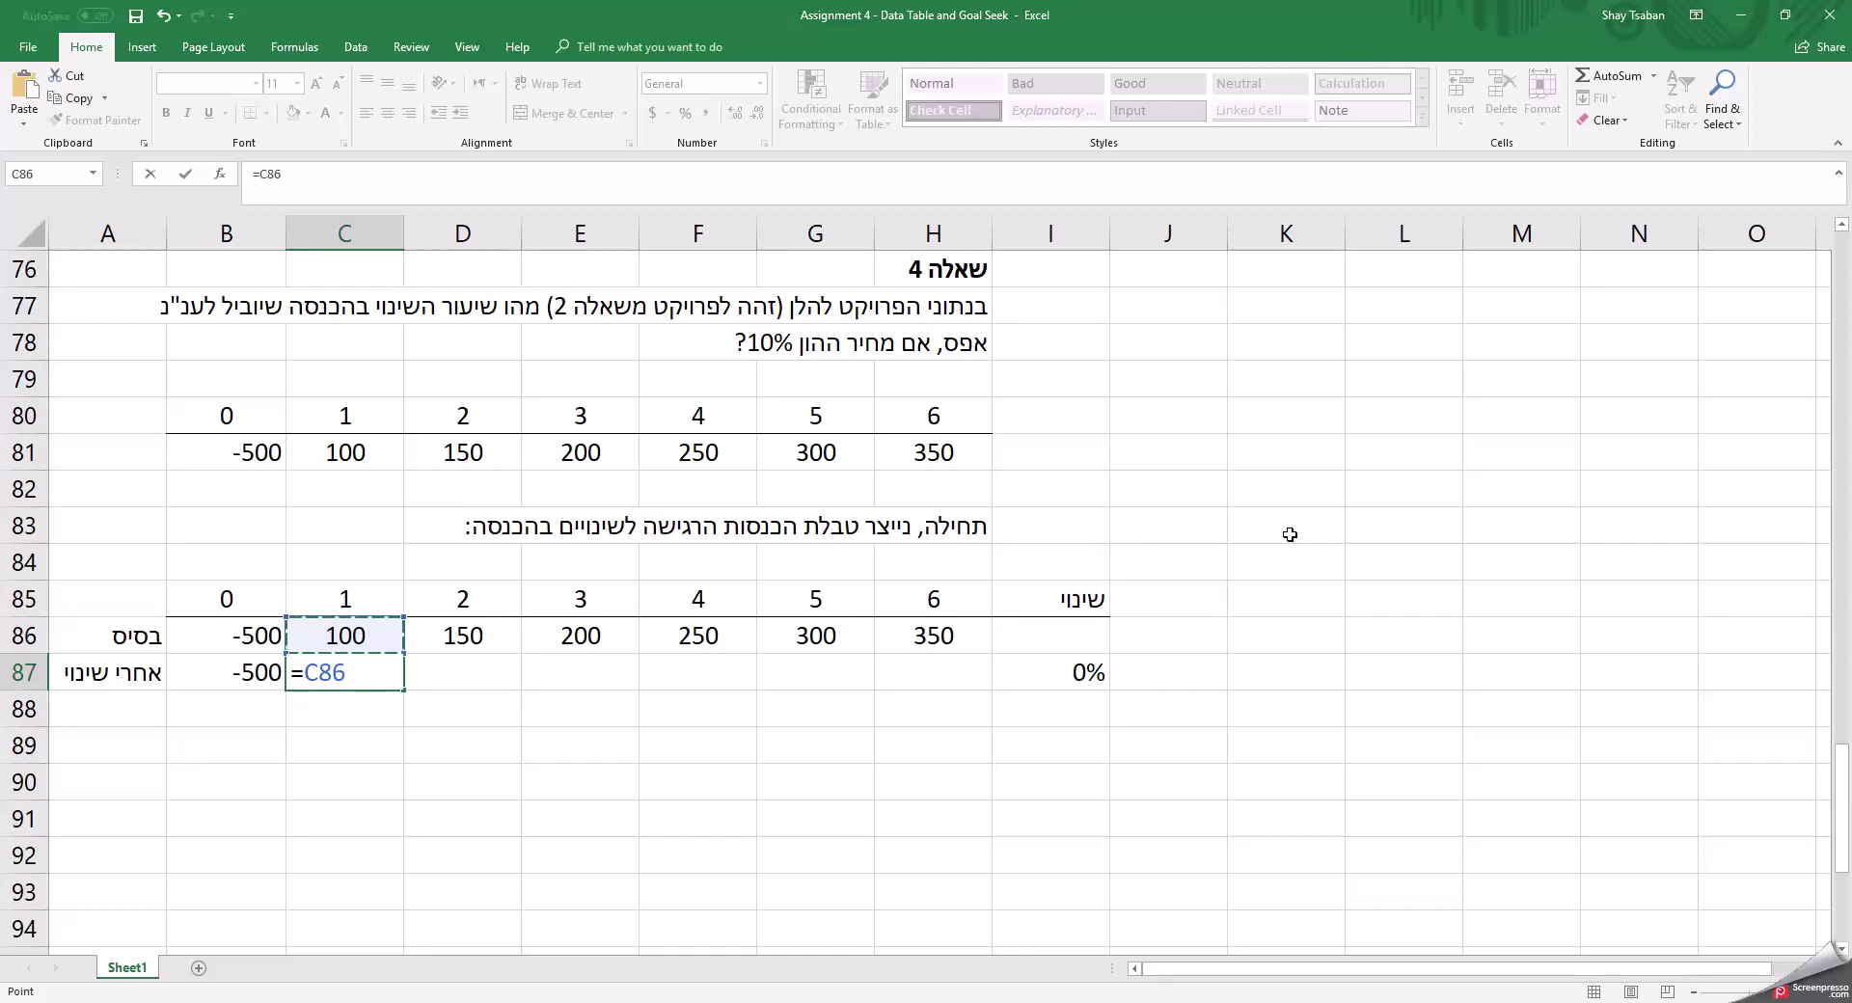
pyautogui.write('*(1+$')
pyautogui.click(1049, 670)
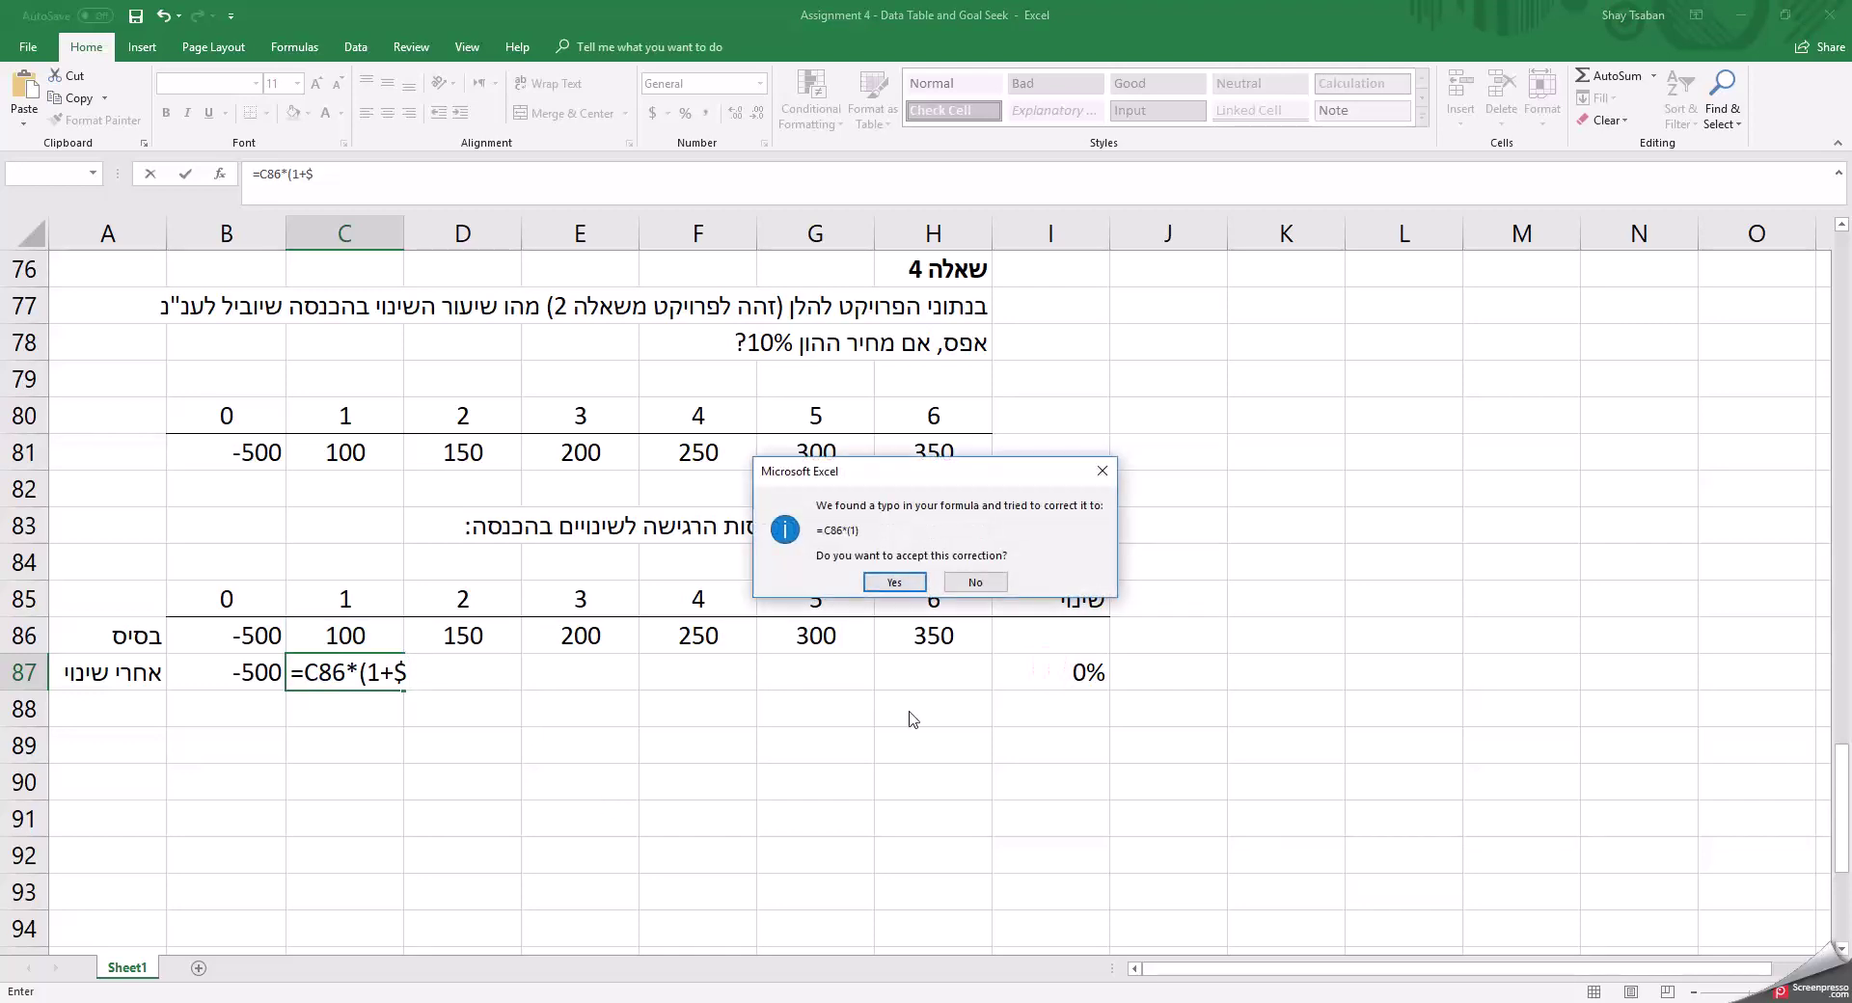
pyautogui.click(896, 583)
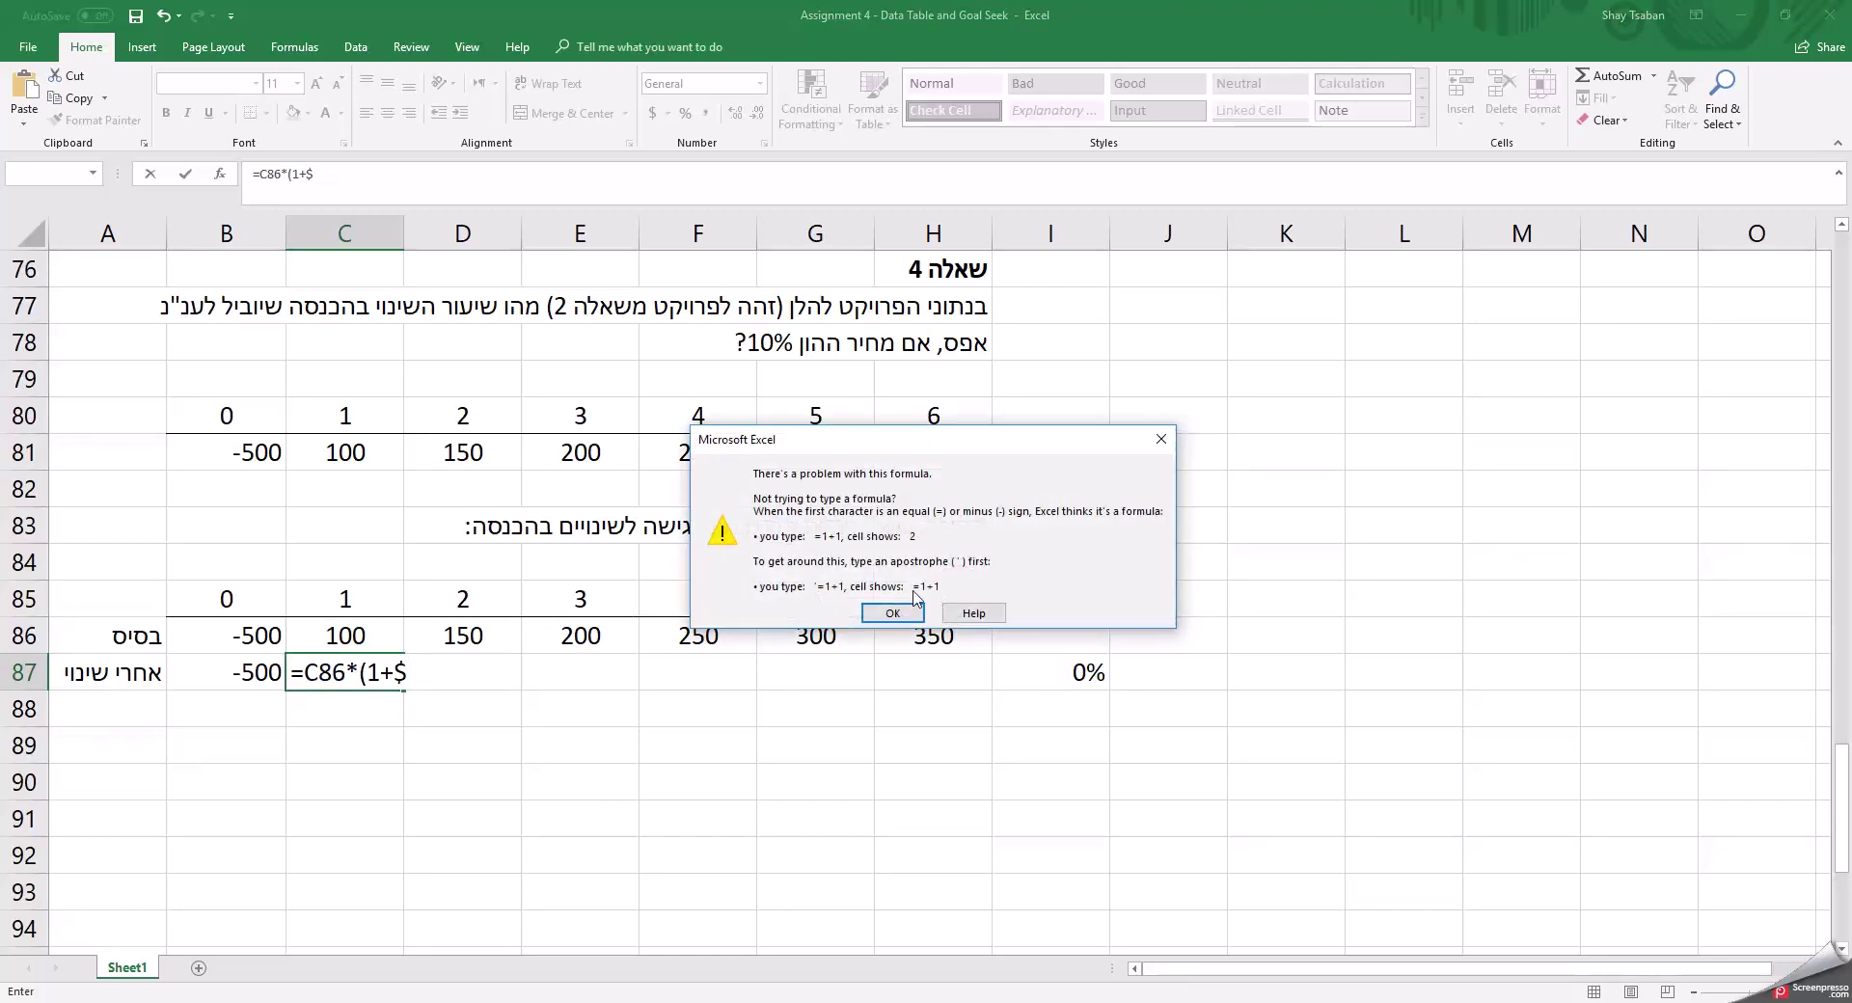
pyautogui.click(895, 615)
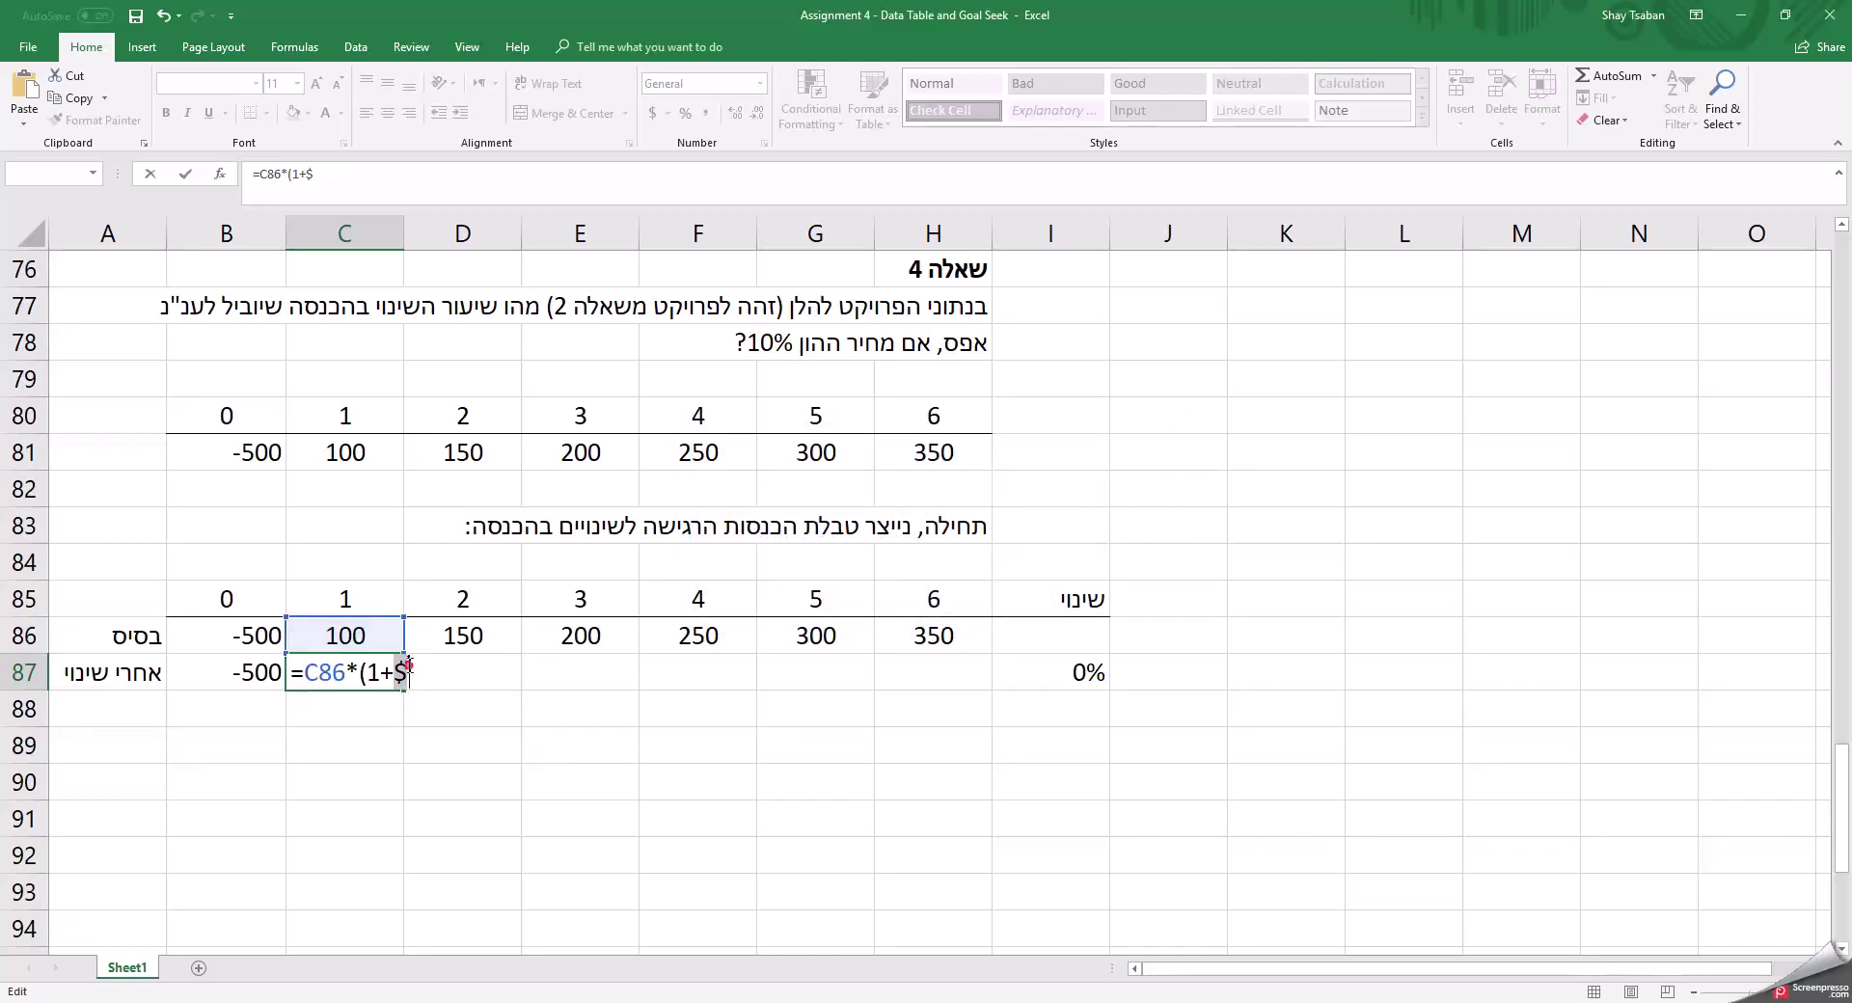
pyautogui.press('BackSpace')
pyautogui.click(1061, 662)
pyautogui.click(400, 673)
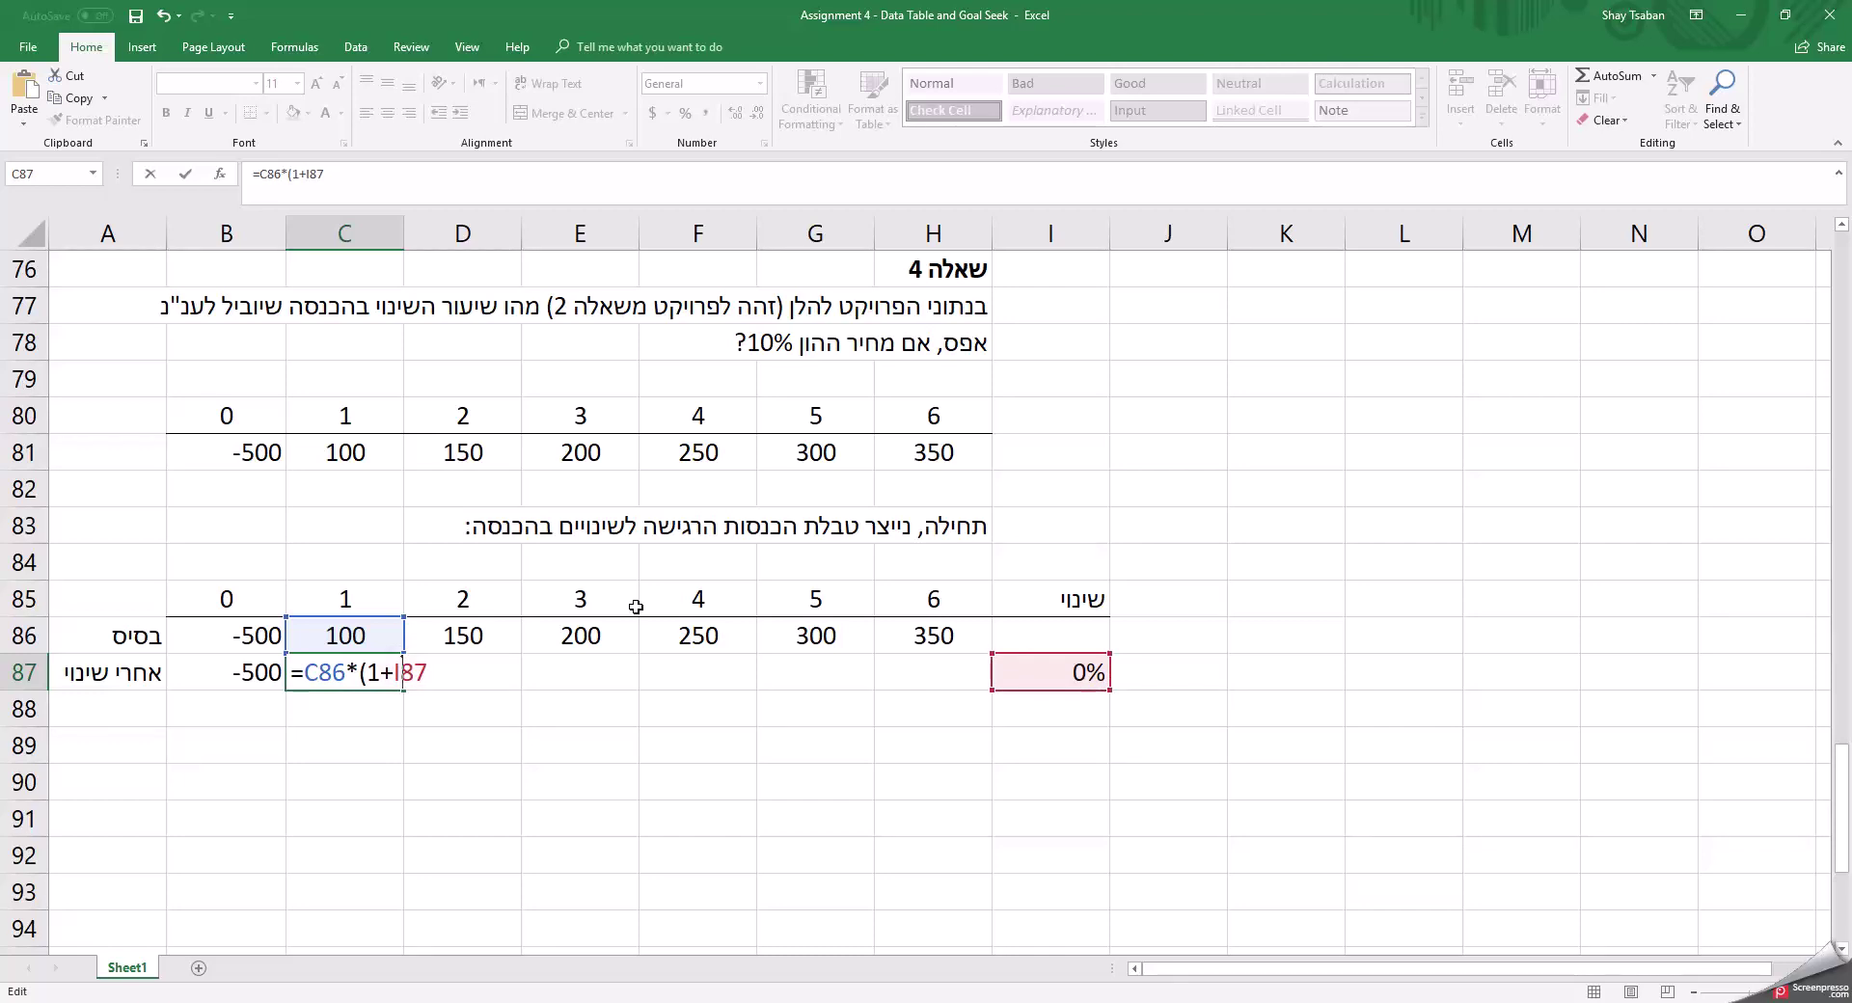
pyautogui.write('$')
pyautogui.press('Return')
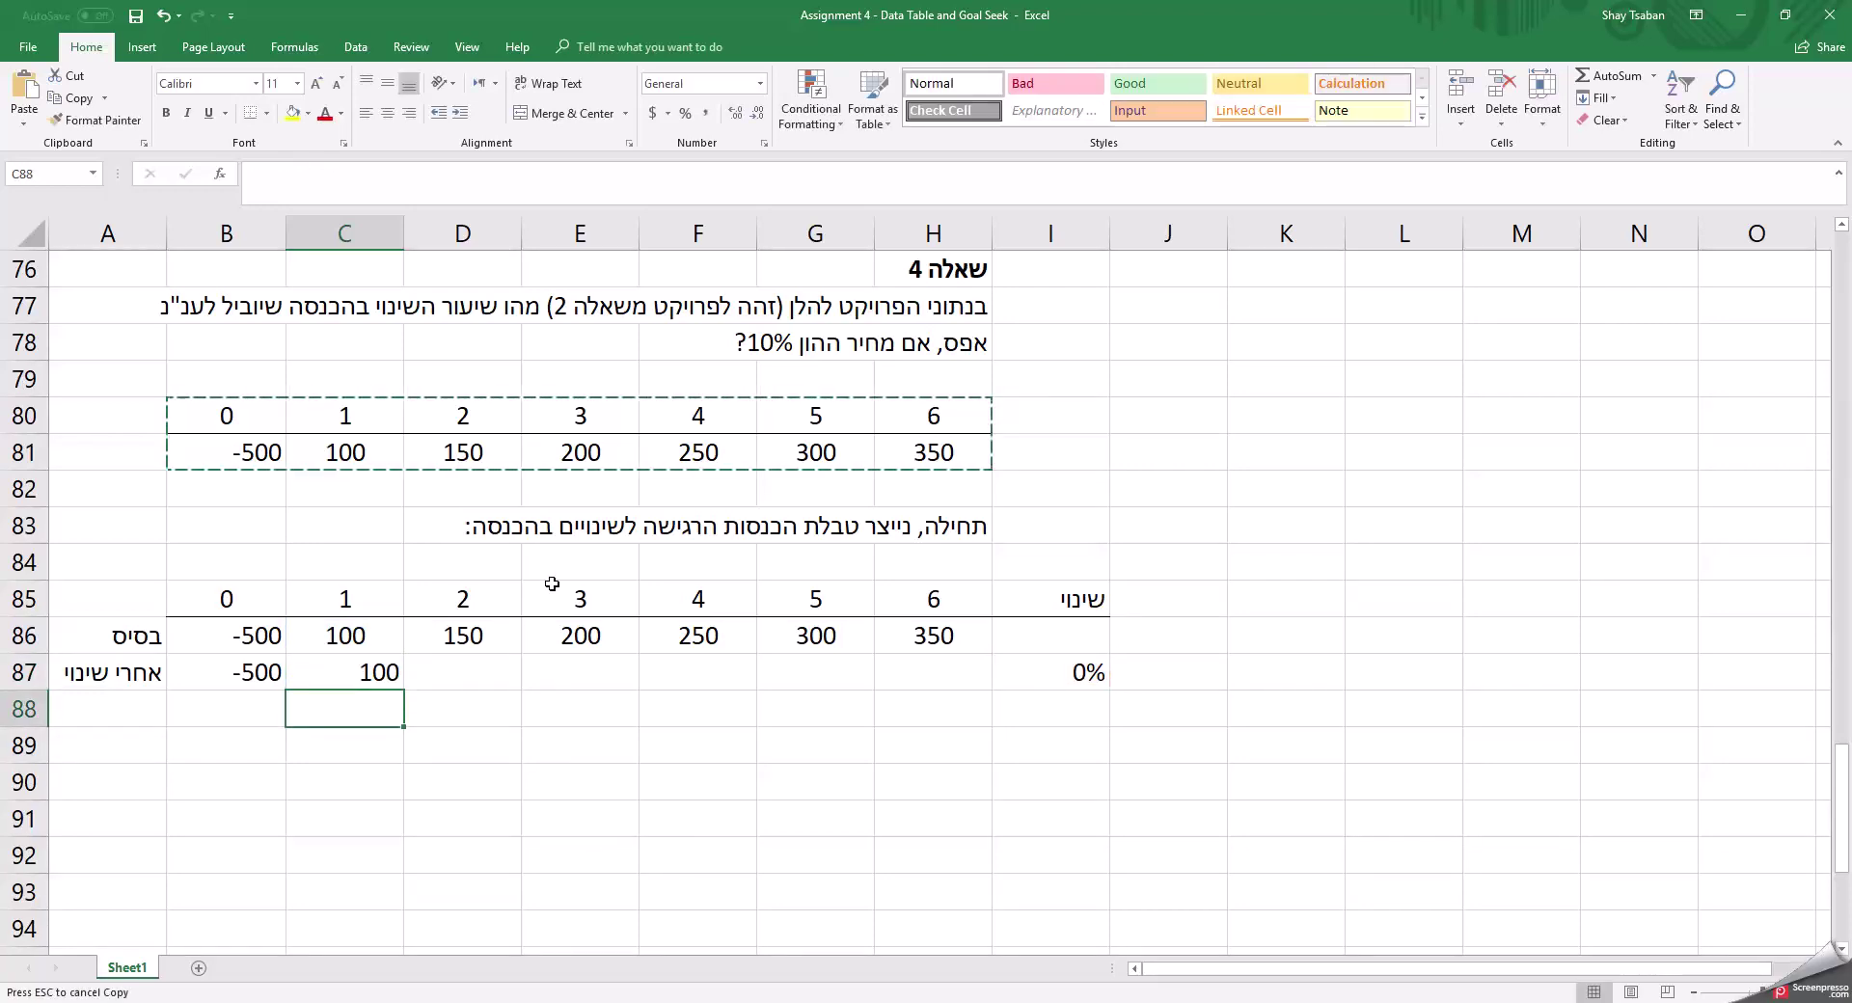
# Fill the C87 formula across to H87 and center the filled cells.
pyautogui.click(375, 675)
pyautogui.moveTo(405, 689); pyautogui.dragTo(964, 689)
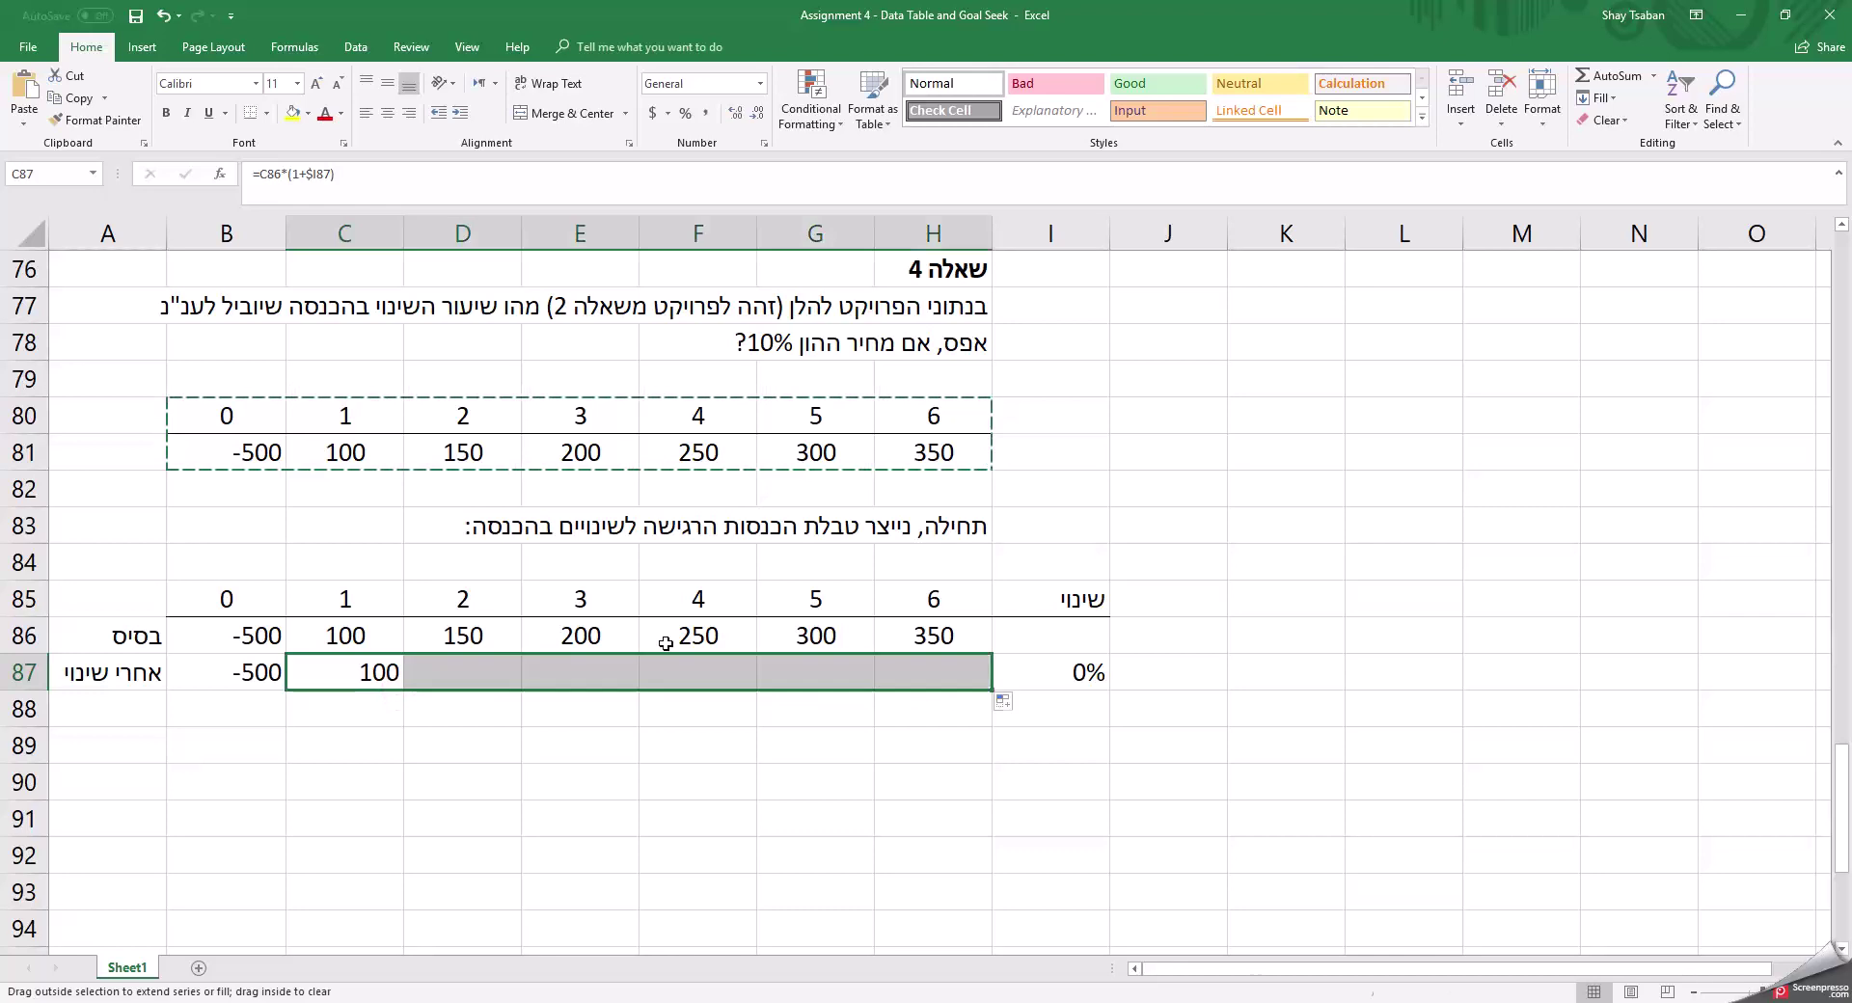
pyautogui.click(387, 113)
# Test the change rate in I87 with 10% and -5%, and reset it to 0%.
pyautogui.click(1030, 668)
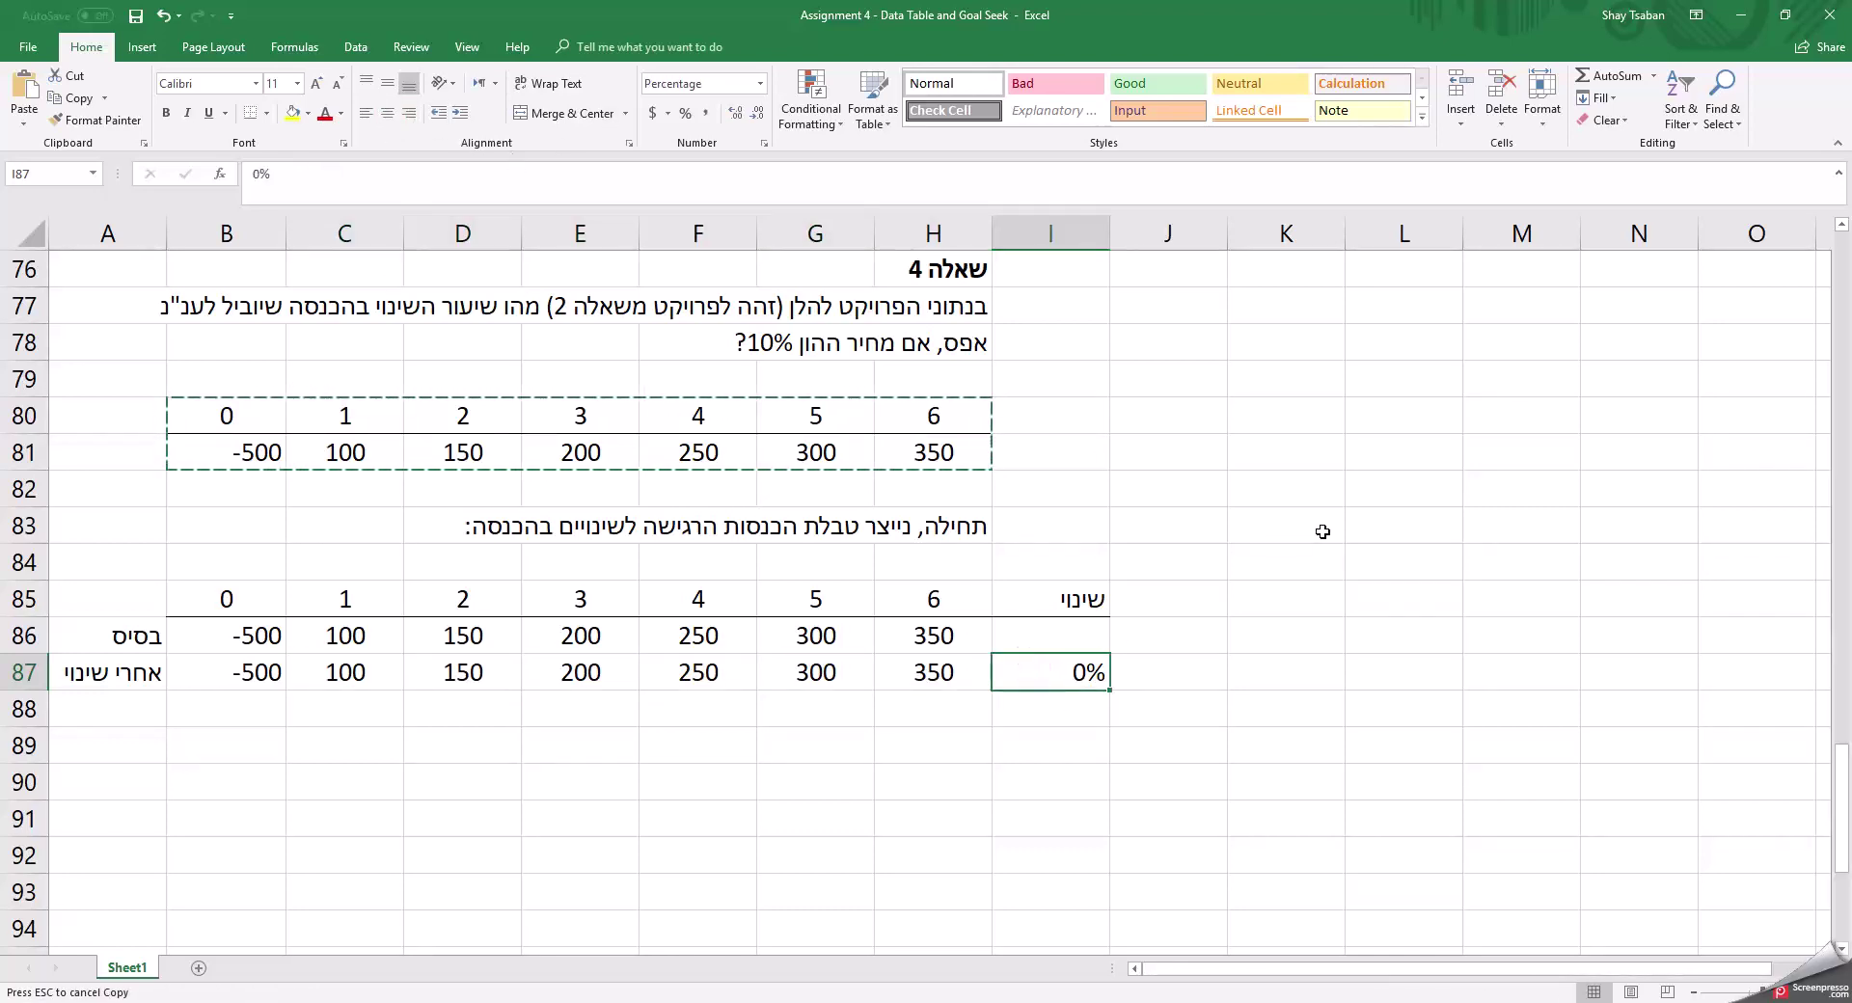
pyautogui.write('10%')
pyautogui.press('Return')
pyautogui.press('Up')
pyautogui.write('-5%')
pyautogui.press('Return')
pyautogui.press('Up')
pyautogui.write('0%')
pyautogui.press('Return')
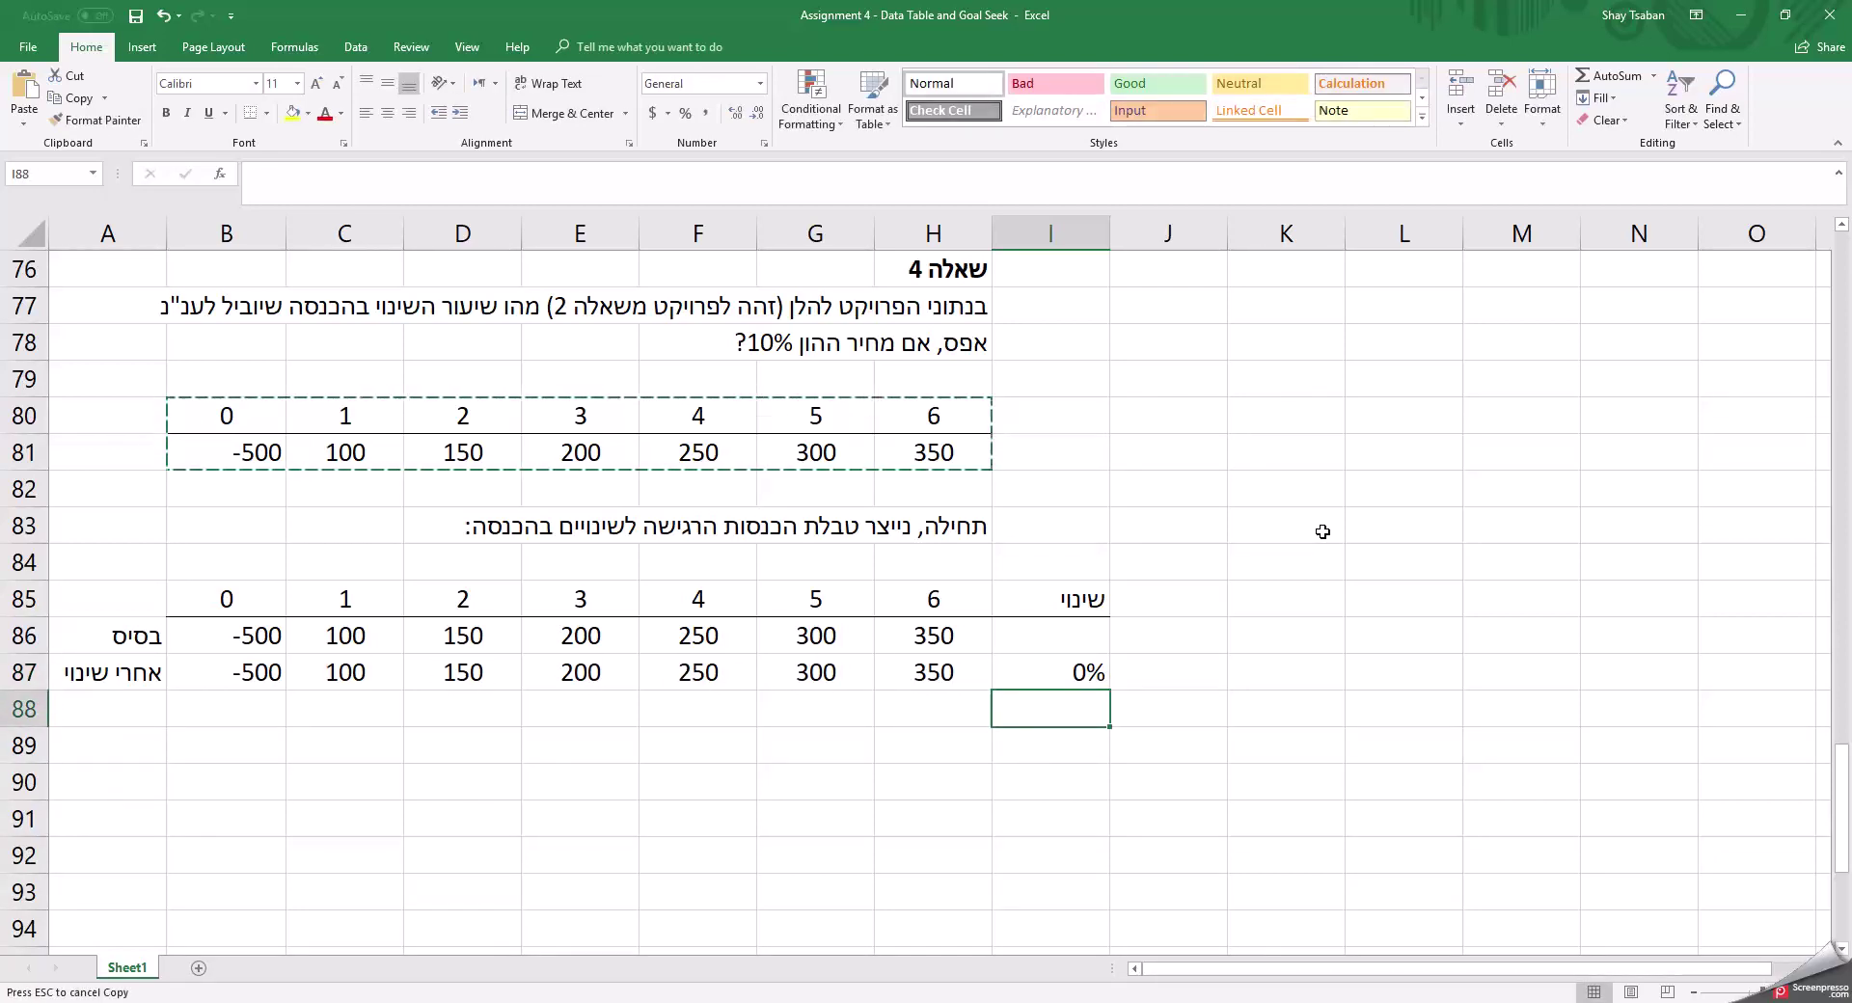
# Enter the label "מחיר הון" in H89 and the 10% rate beside it in G89.
pyautogui.click(253, 747)
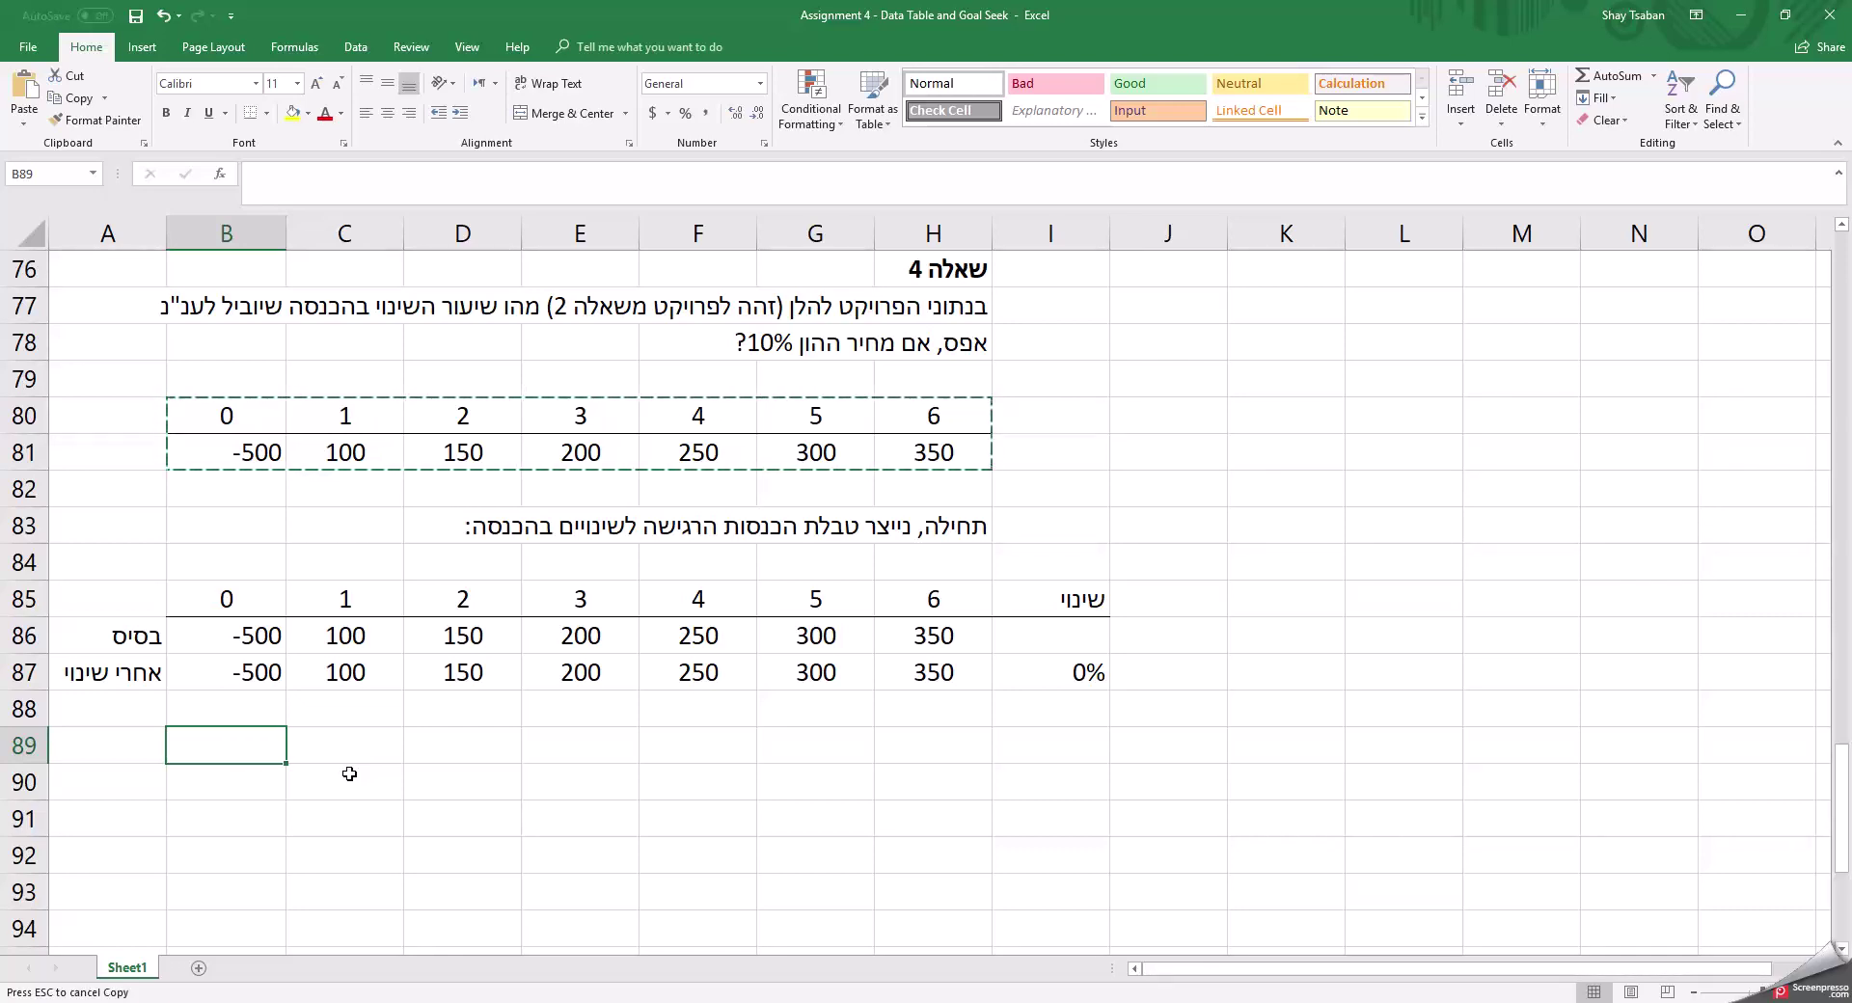
pyautogui.press('Right')
pyautogui.press('Right')
pyautogui.press('Right')
pyautogui.press('Right')
pyautogui.press('Left')
pyautogui.press('Left')
pyautogui.press('Left')
pyautogui.press('Left')
pyautogui.press('Right')
pyautogui.press('Right')
pyautogui.press('Right')
pyautogui.press('Right')
pyautogui.press('Right')
pyautogui.press('Right')
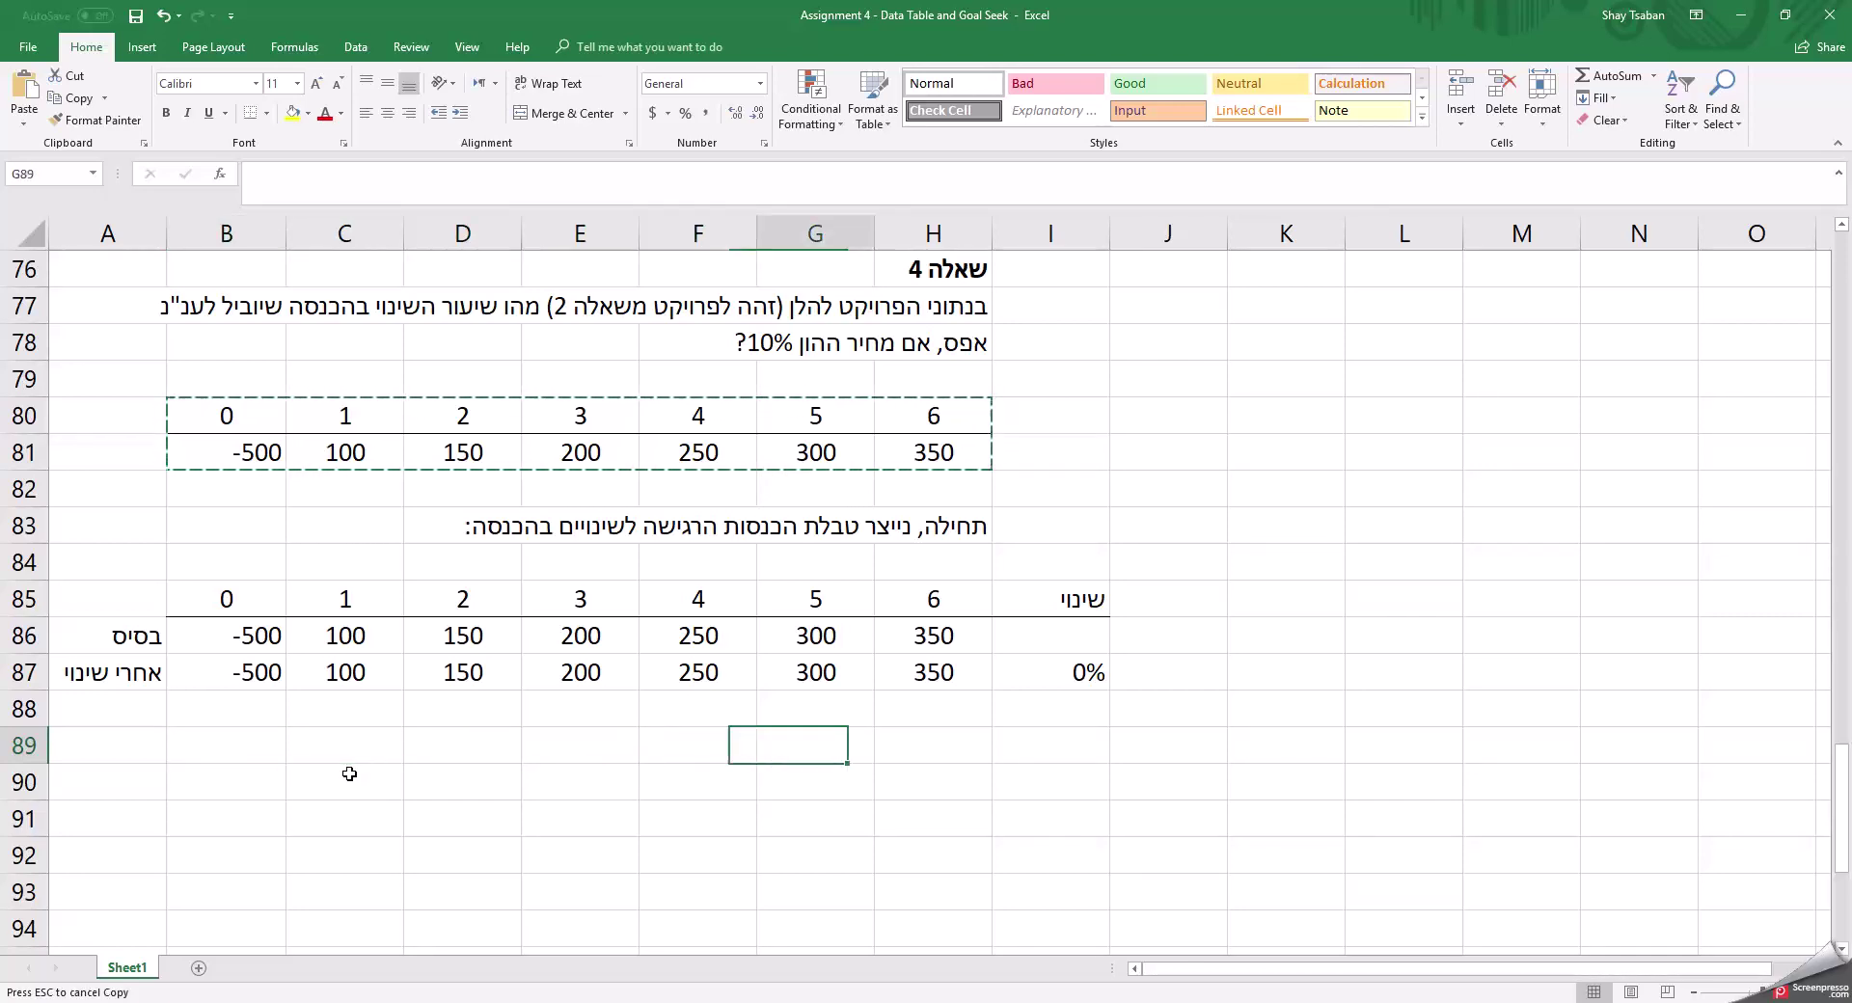
pyautogui.write('מחיר הון')
pyautogui.press('Right')
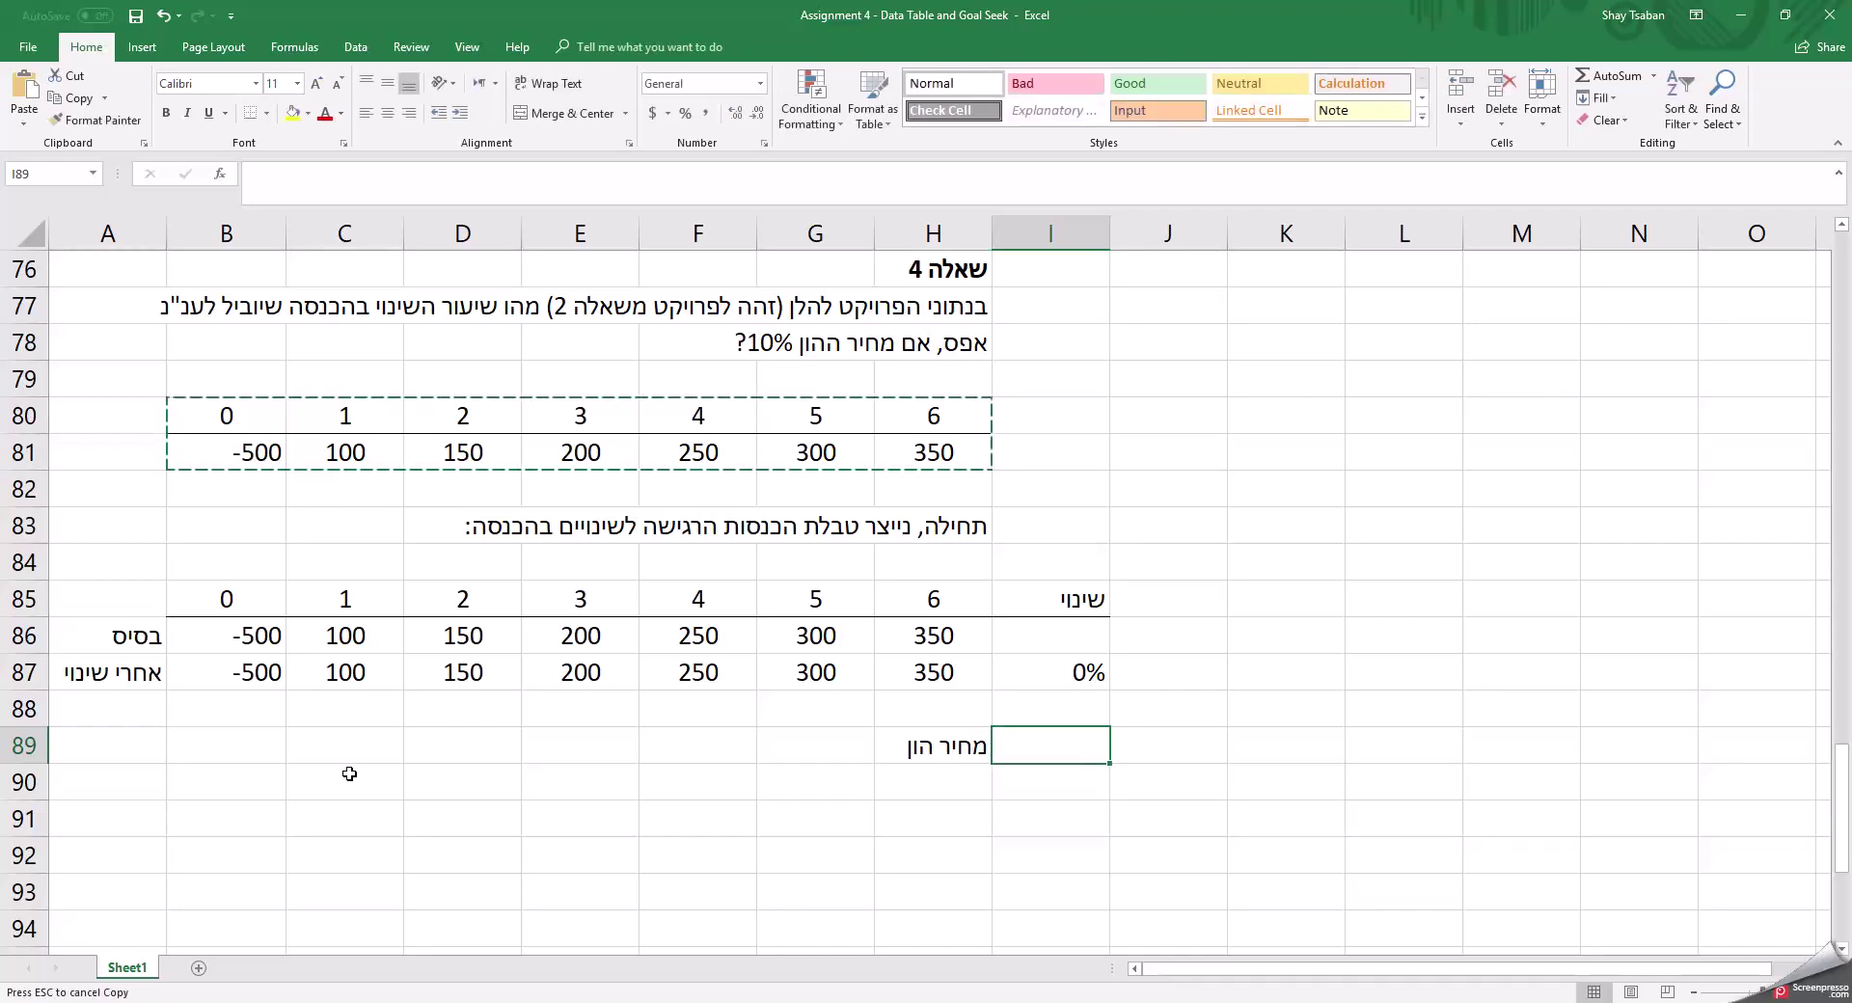
pyautogui.press('Left')
pyautogui.press('Left')
pyautogui.write('10%')
pyautogui.press('Left')
pyautogui.press('Left')
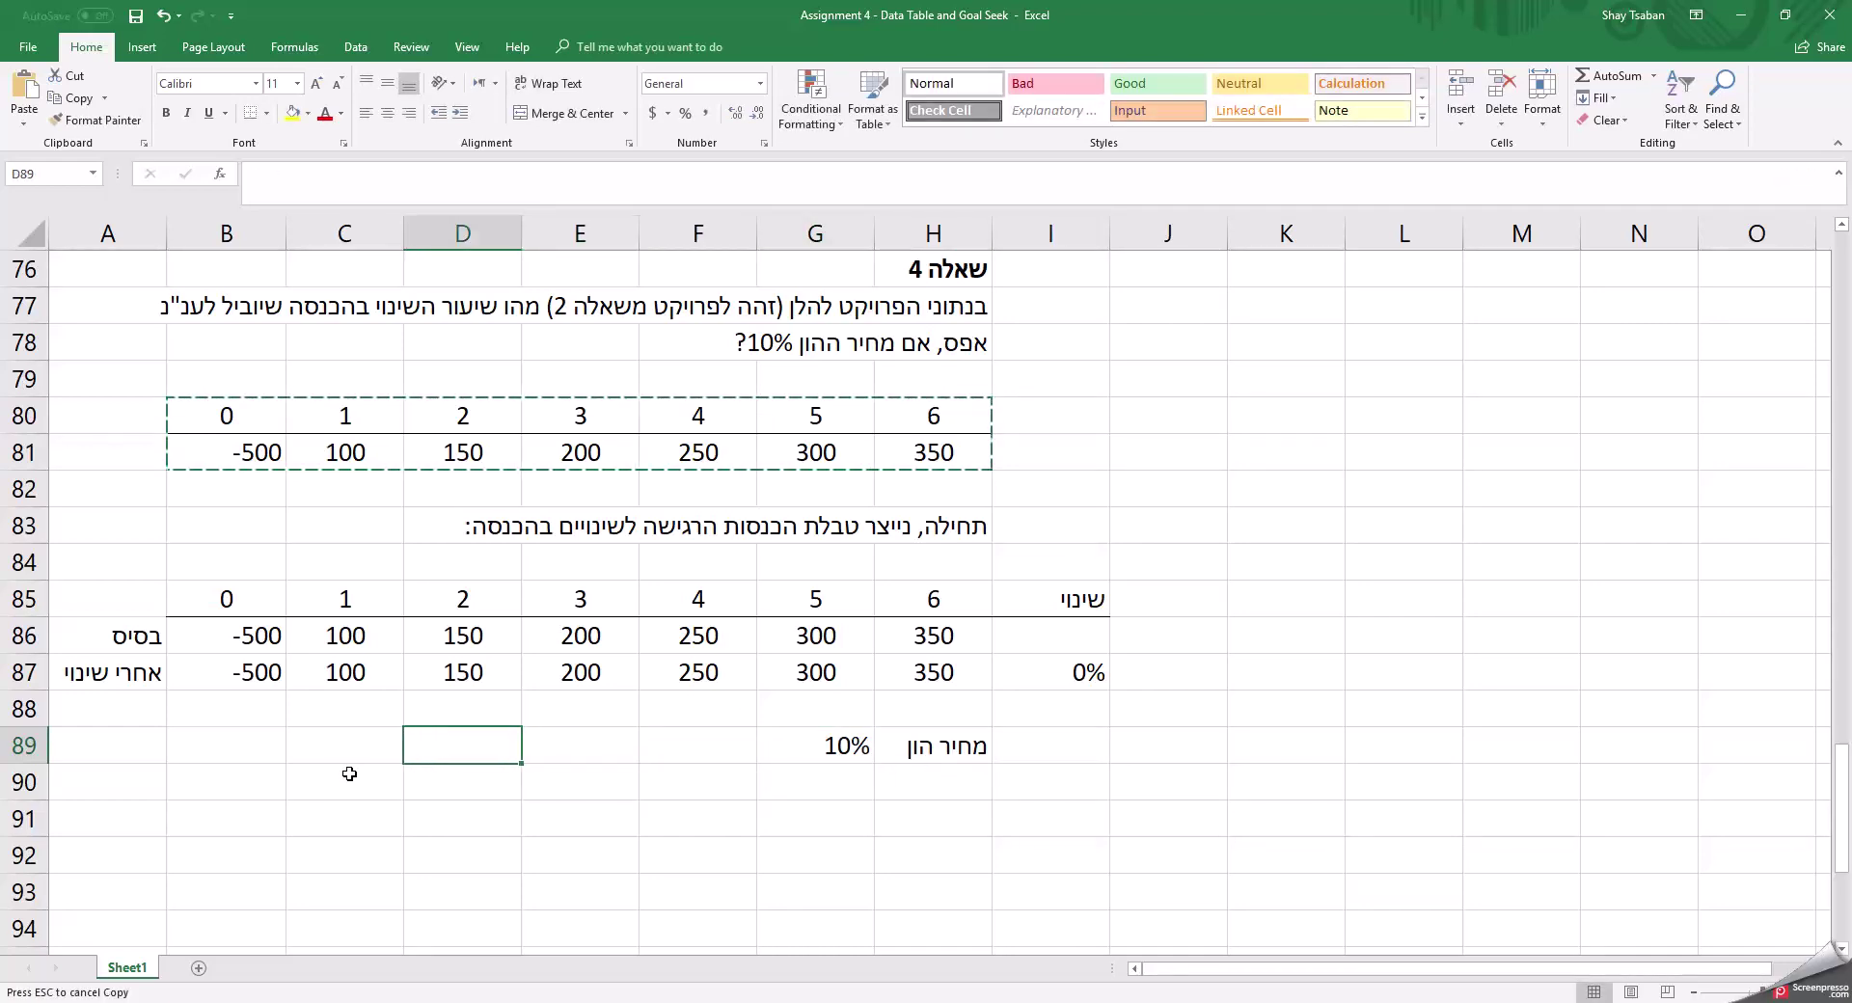
pyautogui.press('Left')
pyautogui.press('Left')
pyautogui.press('Left')
pyautogui.press('Escape')
pyautogui.write('=NPV')
pyautogui.press('BackSpace')
pyautogui.press('BackSpace')
pyautogui.press('BackSpace')
pyautogui.press('BackSpace')
pyautogui.write('=NPV(')
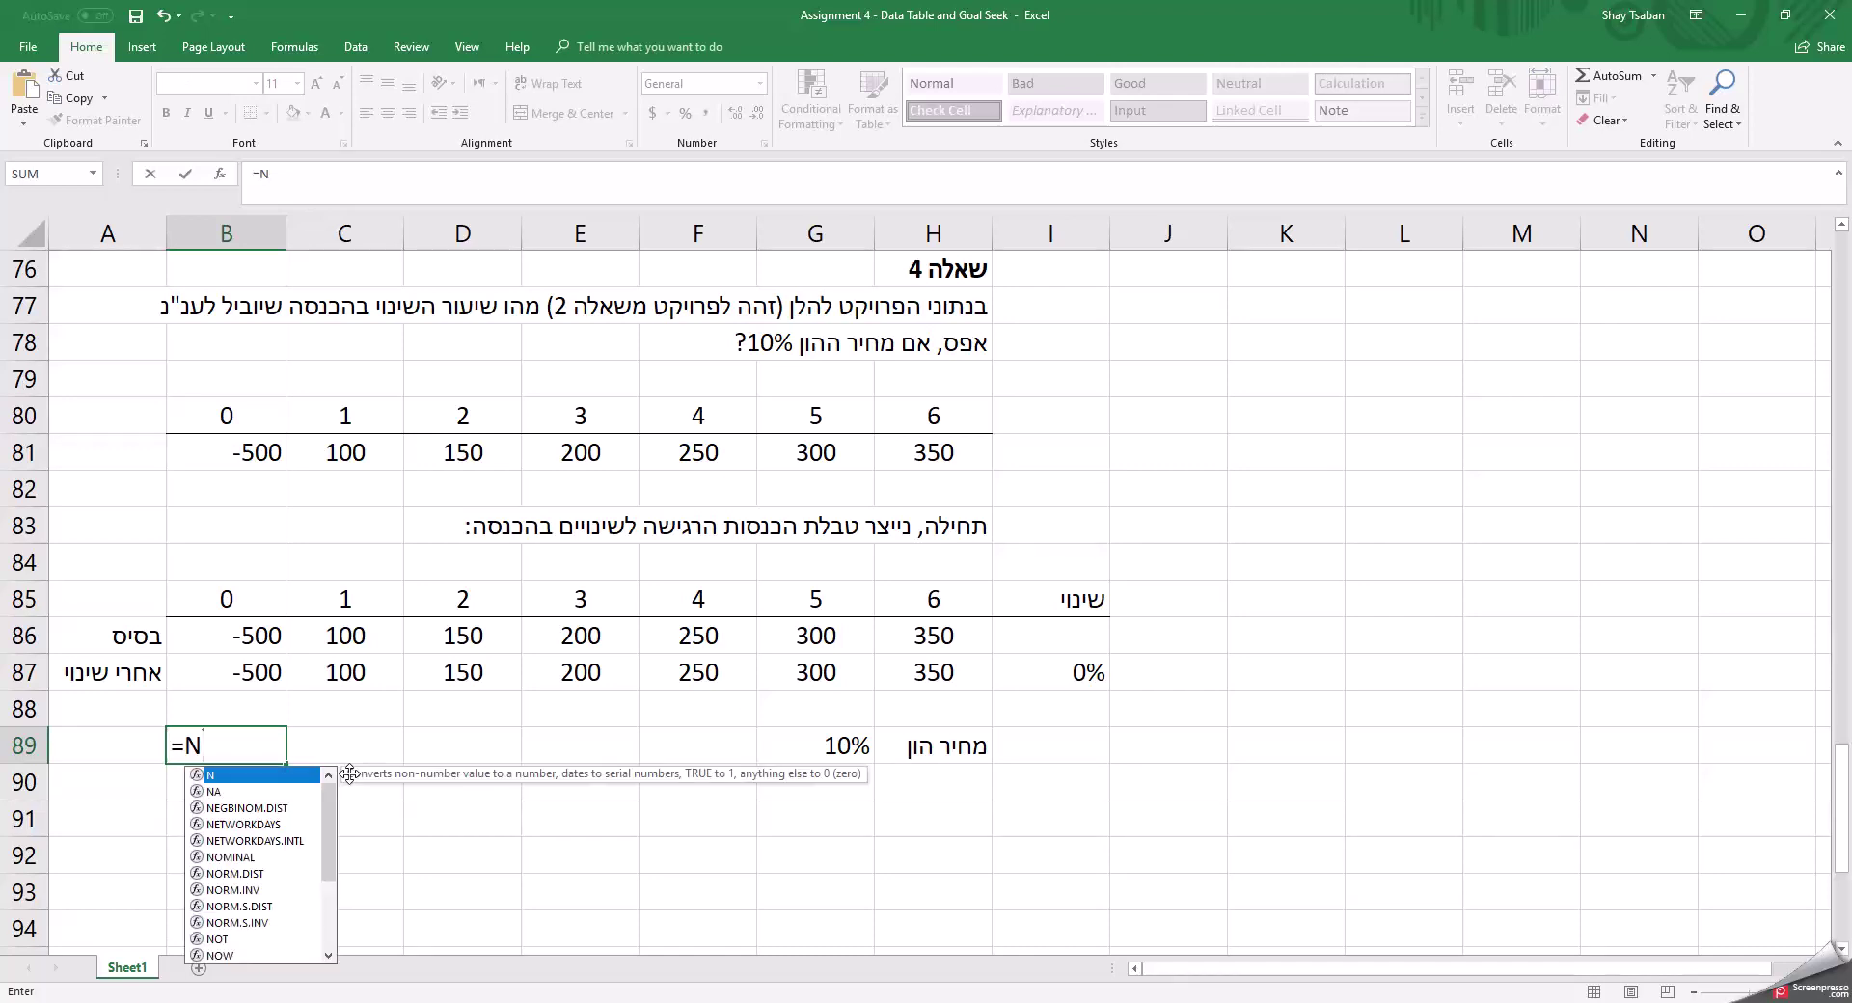
pyautogui.press('BackSpace')
pyautogui.press('BackSpace')
pyautogui.press('BackSpace')
pyautogui.press('BackSpace')
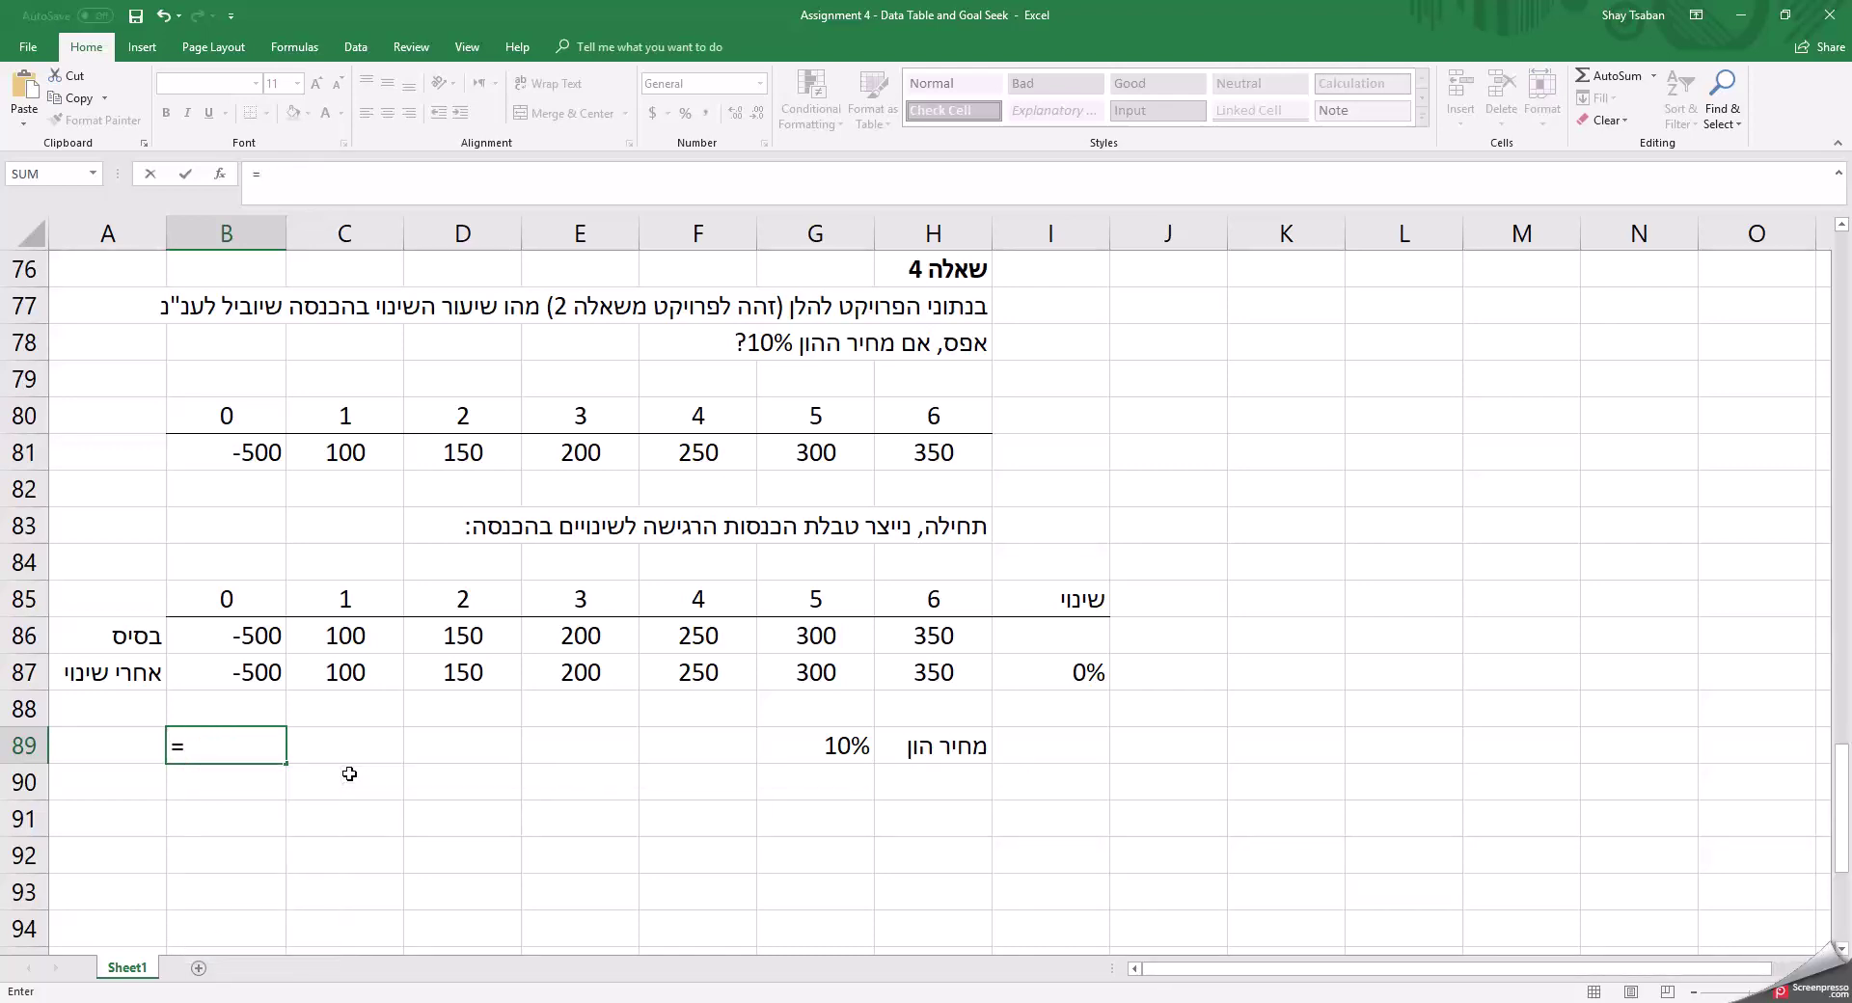
pyautogui.press('Escape')
# Enter the label "NPV =" in A89.
pyautogui.click(111, 744)
pyautogui.write('NPV =')
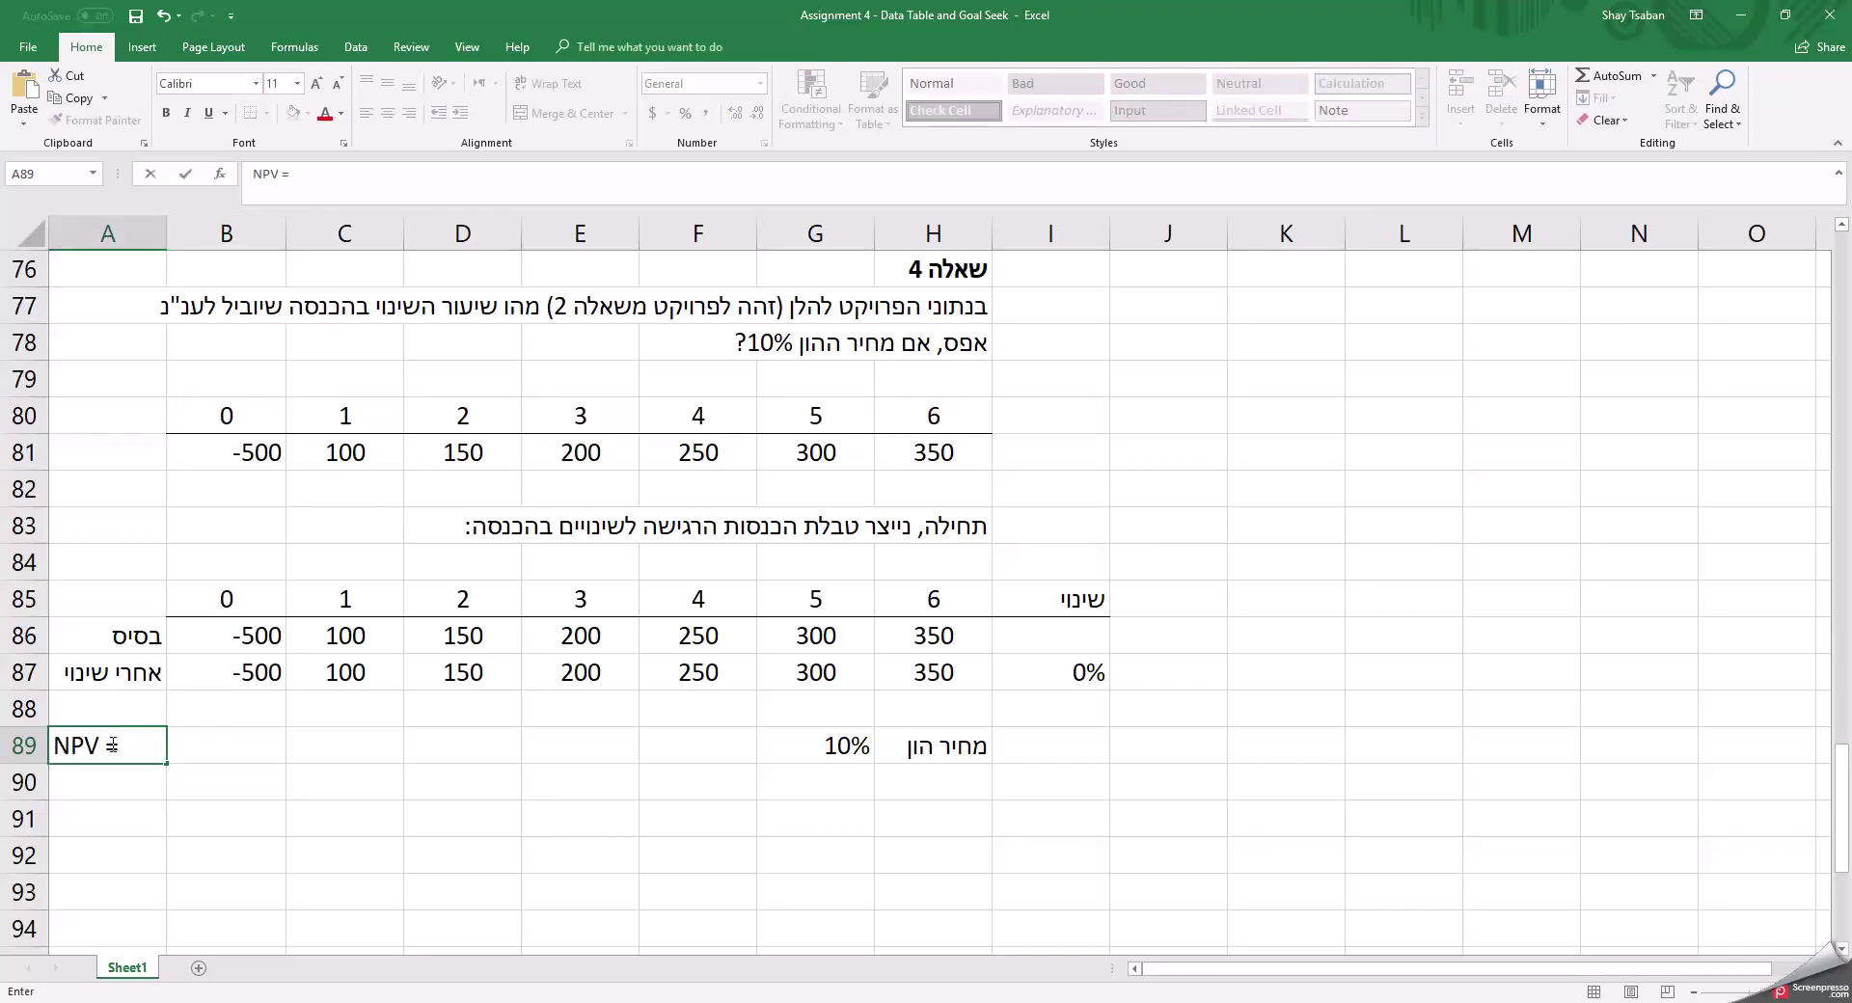
pyautogui.press('Tab')
# Enter the formula =B87+NPV(G89,C87:H87) in B89 and apply the comma number style to it.
pyautogui.write('=')
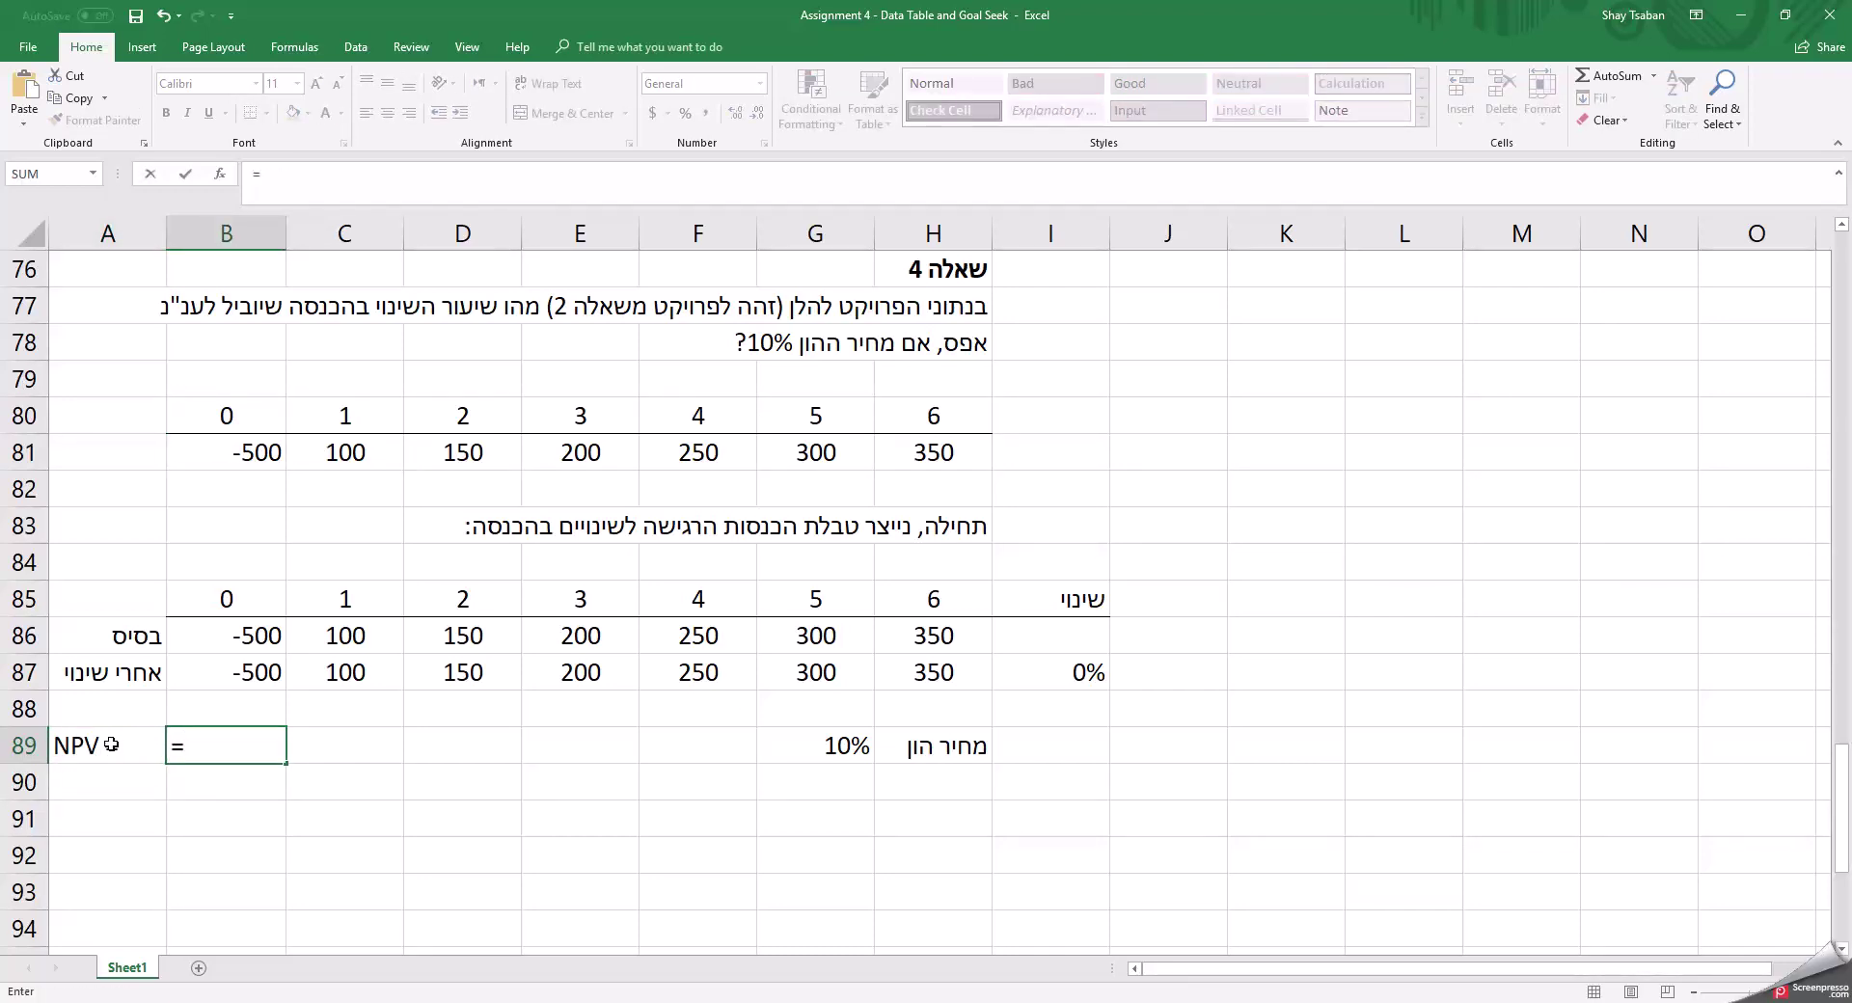
pyautogui.click(253, 680)
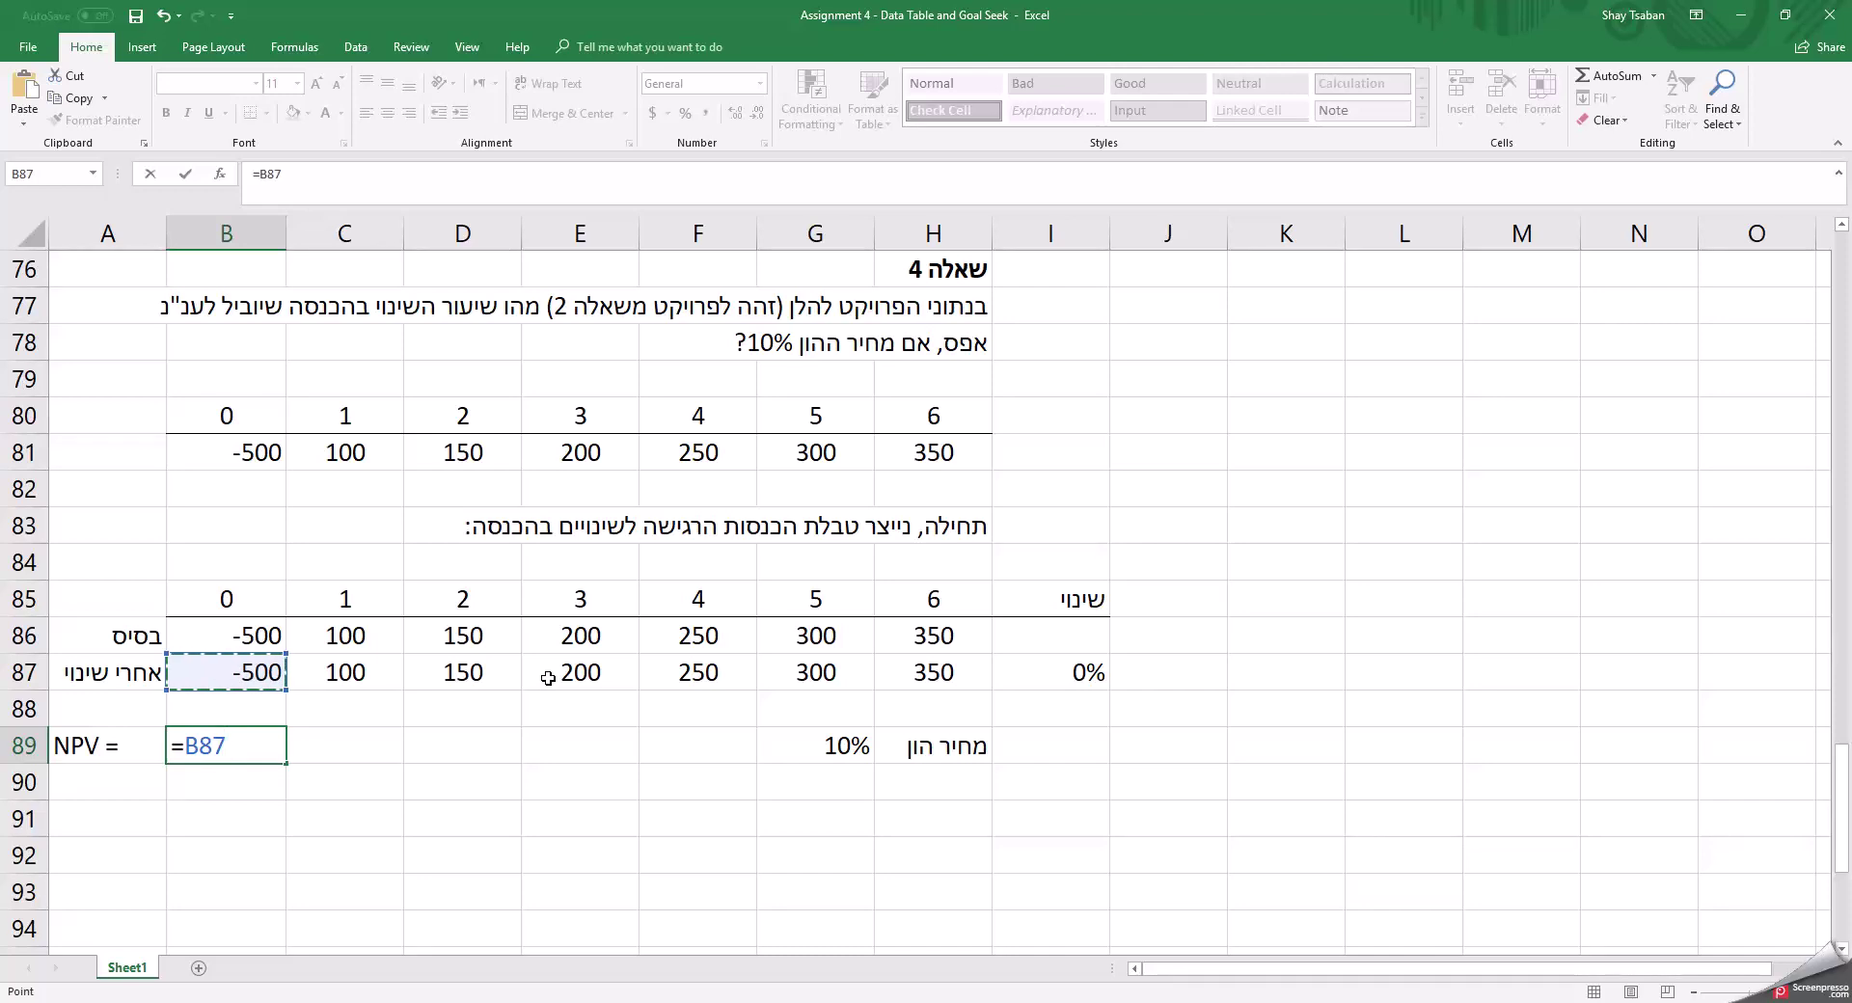
pyautogui.write('+NPV(')
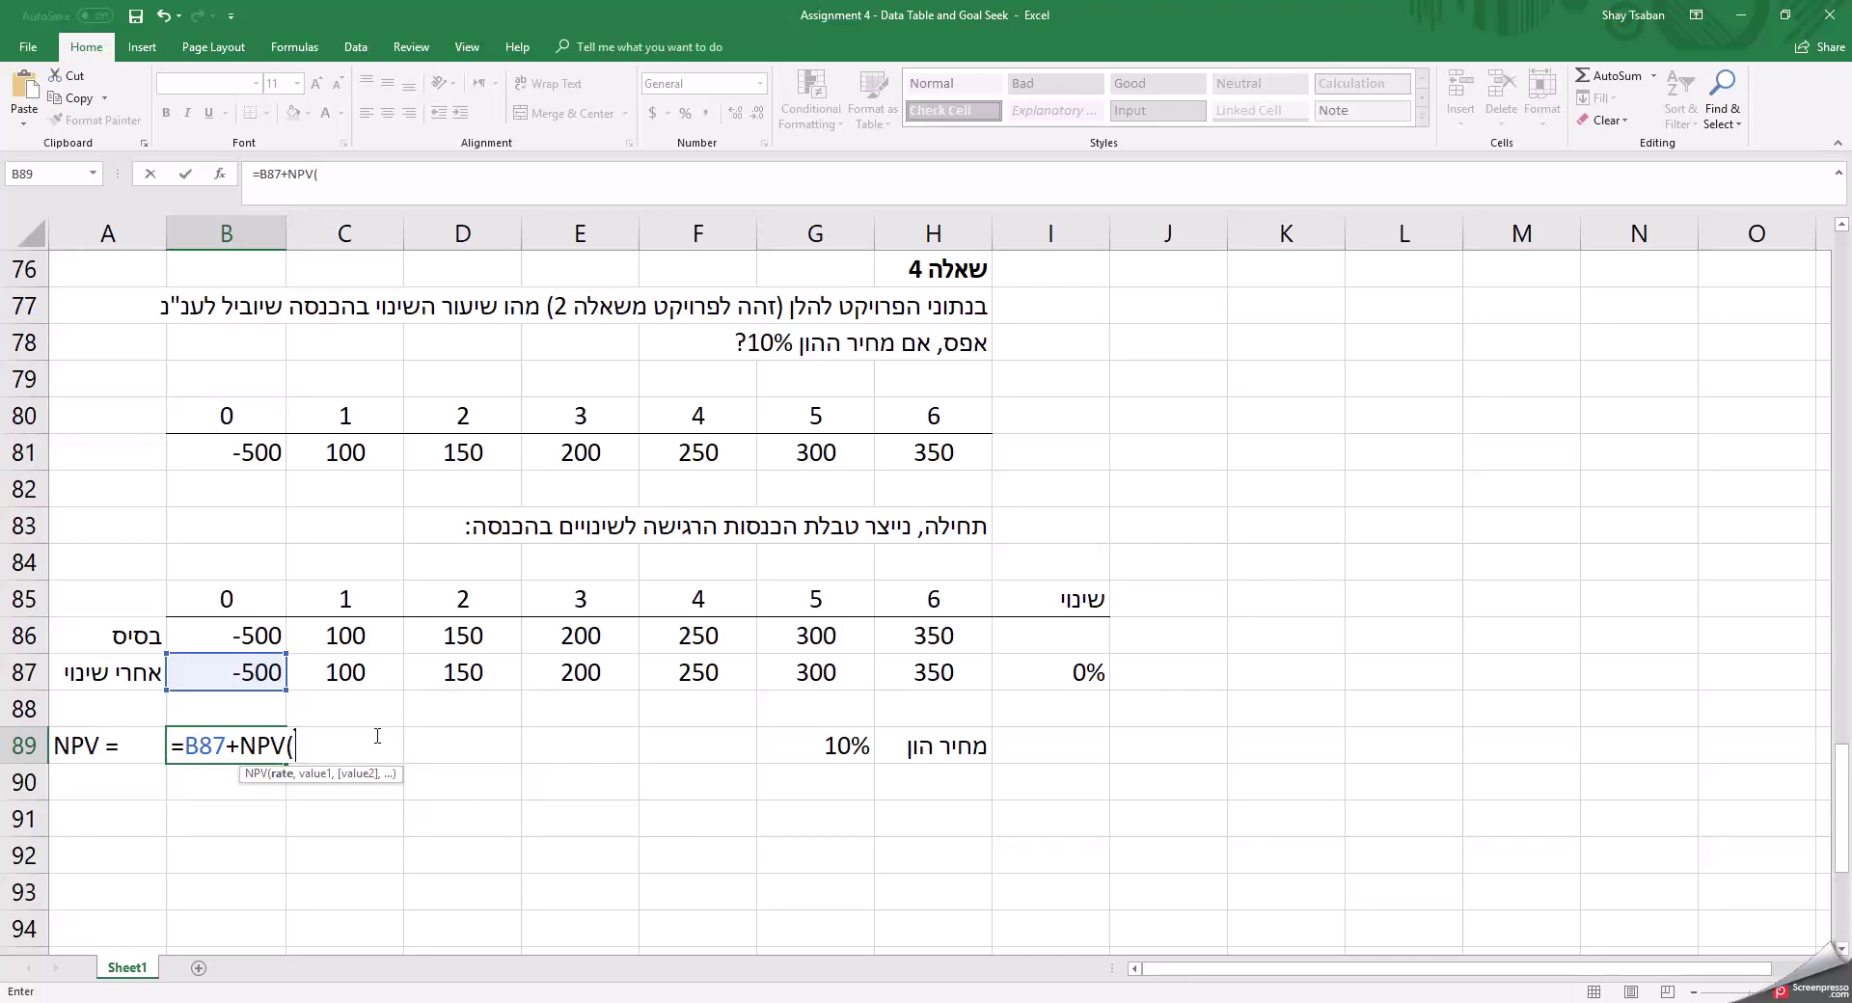
pyautogui.click(843, 752)
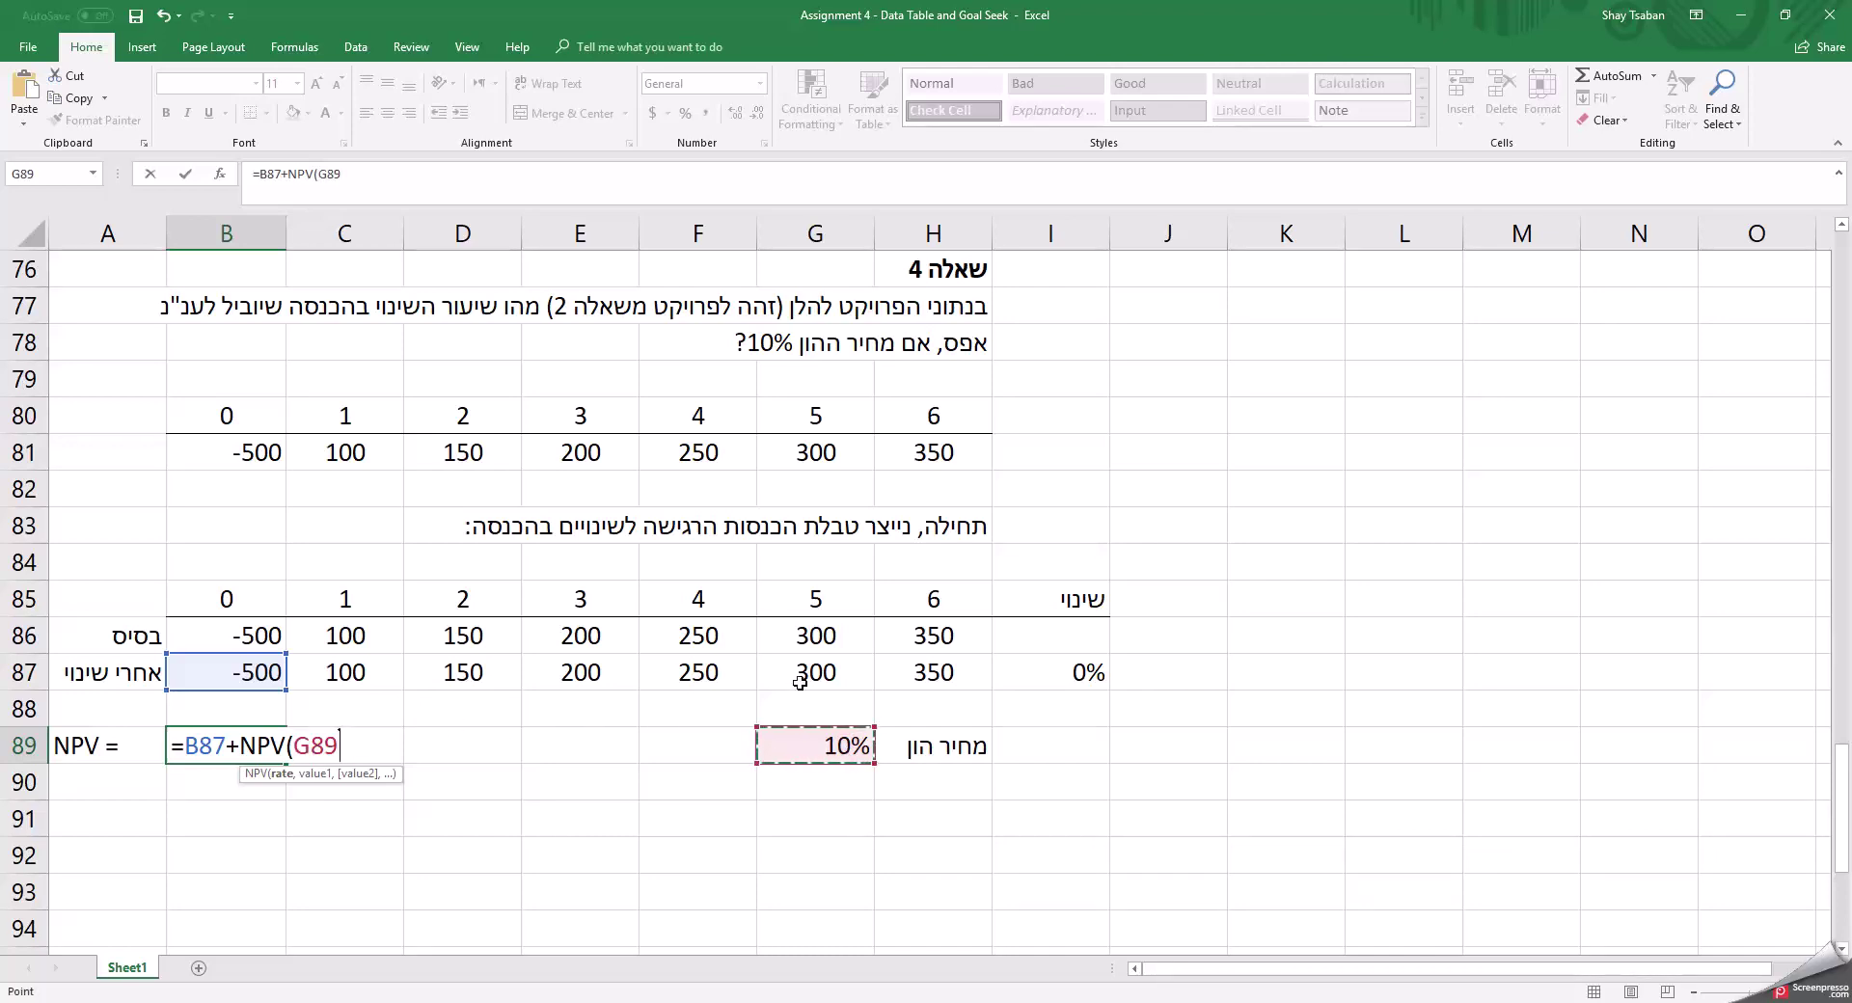
pyautogui.write(',')
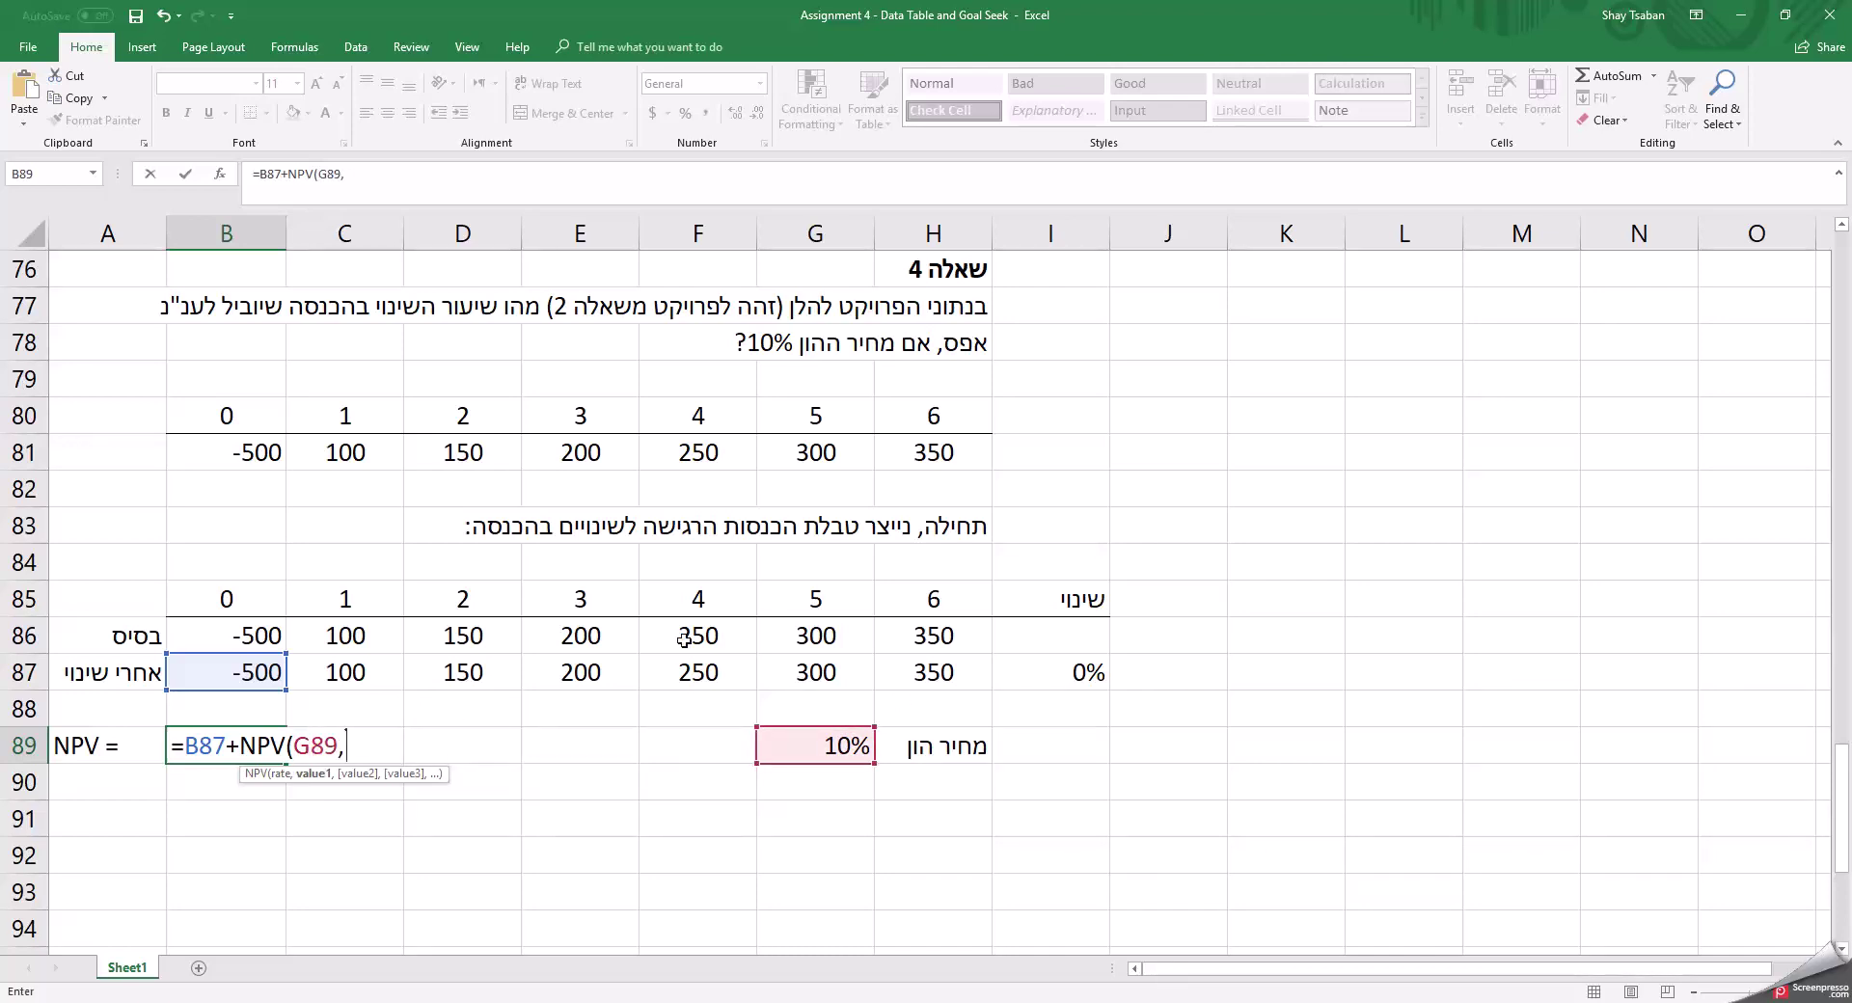
pyautogui.moveTo(363, 672); pyautogui.dragTo(926, 672)
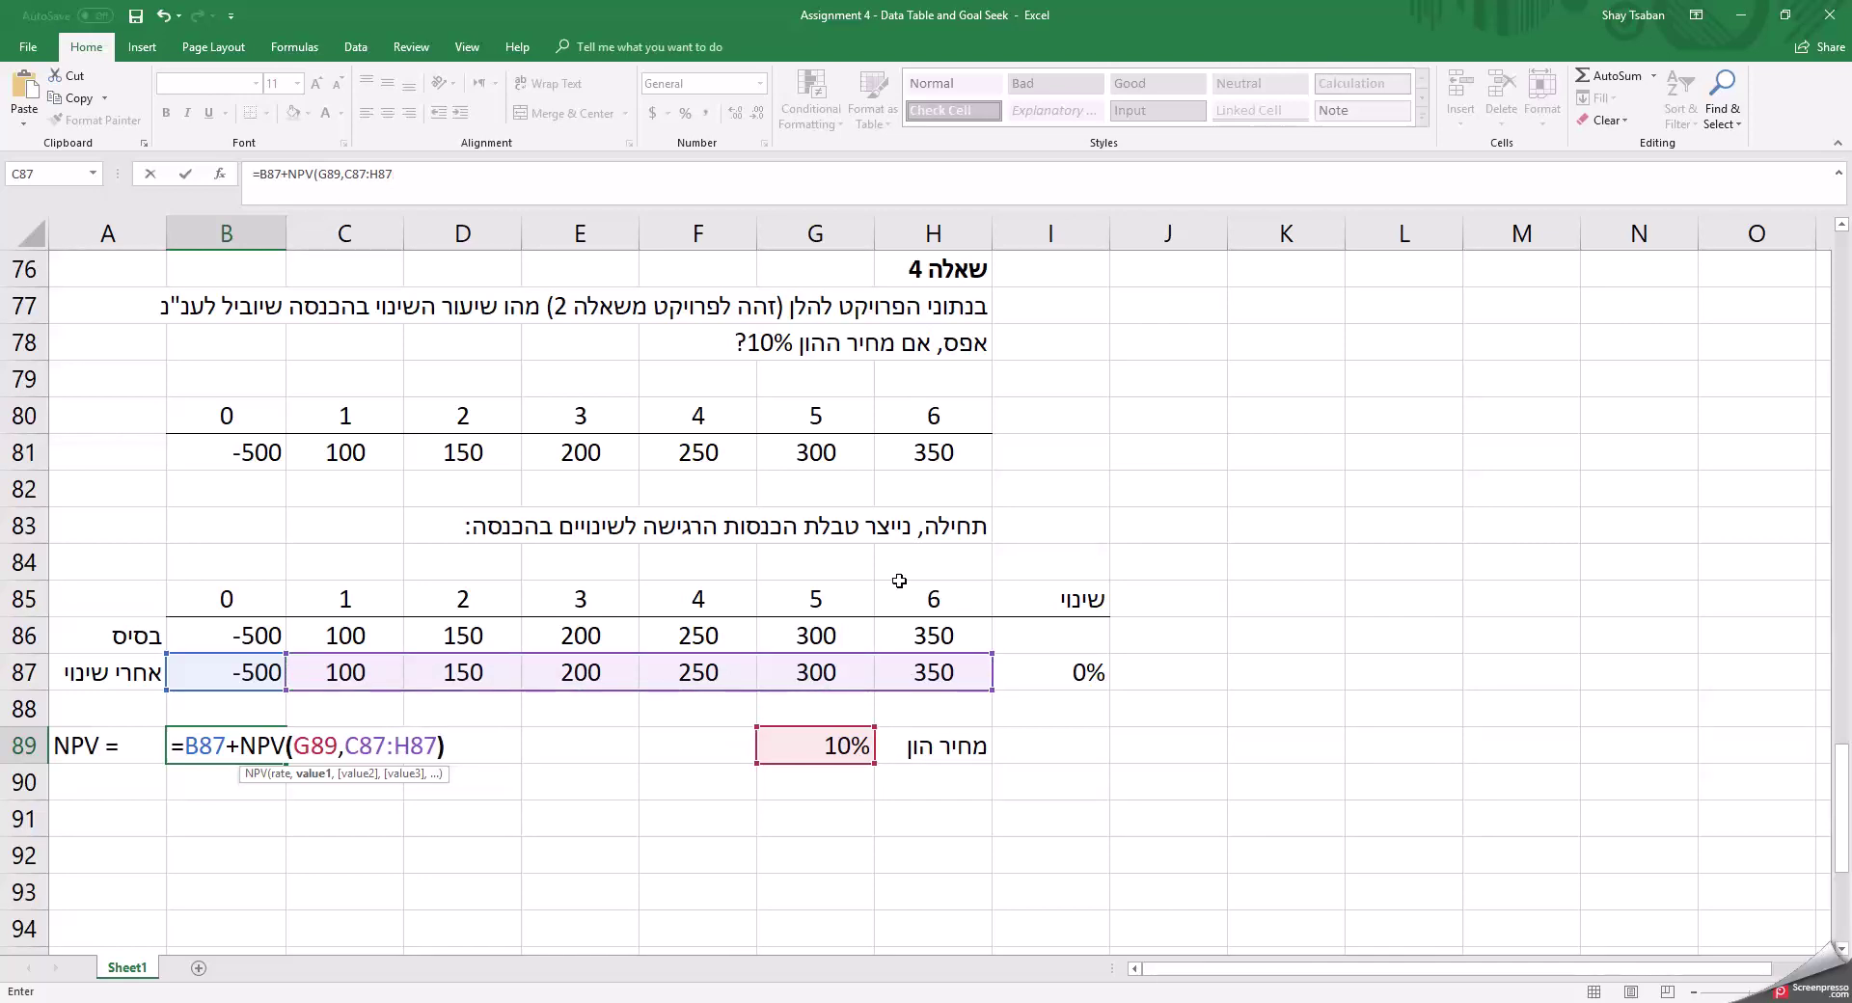
pyautogui.write(')')
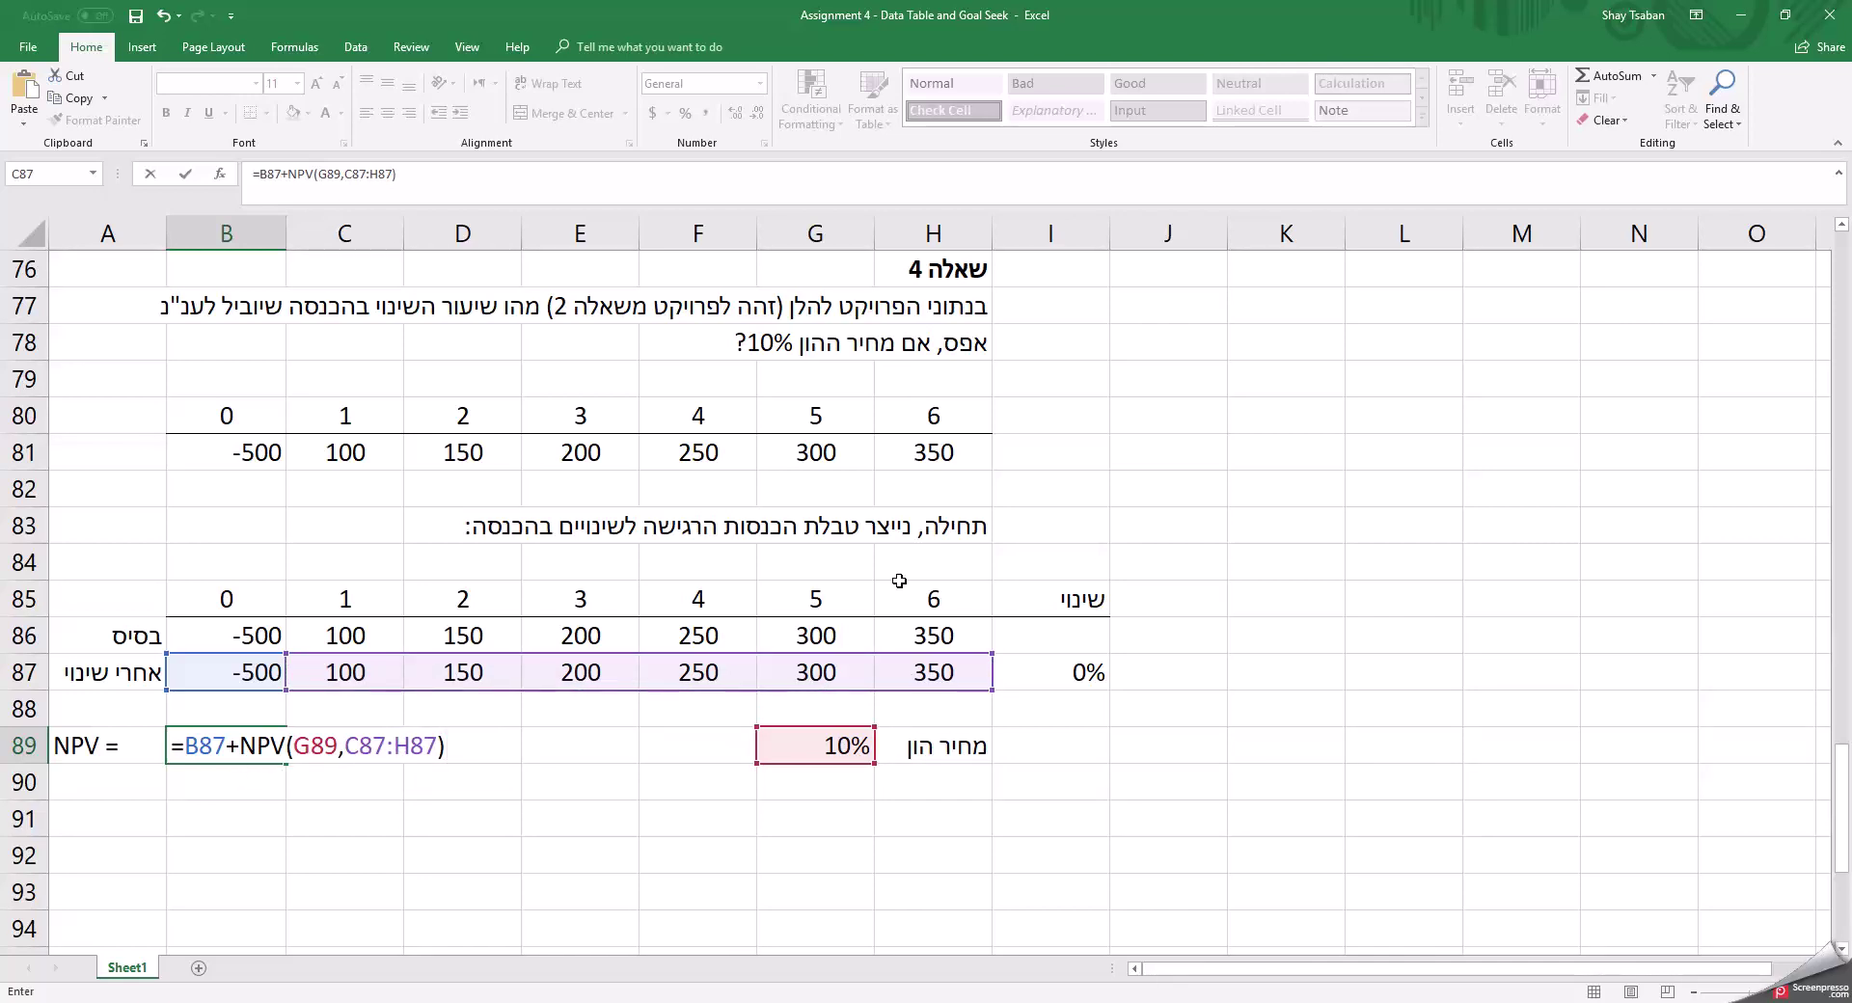
pyautogui.press('Return')
pyautogui.press('Up')
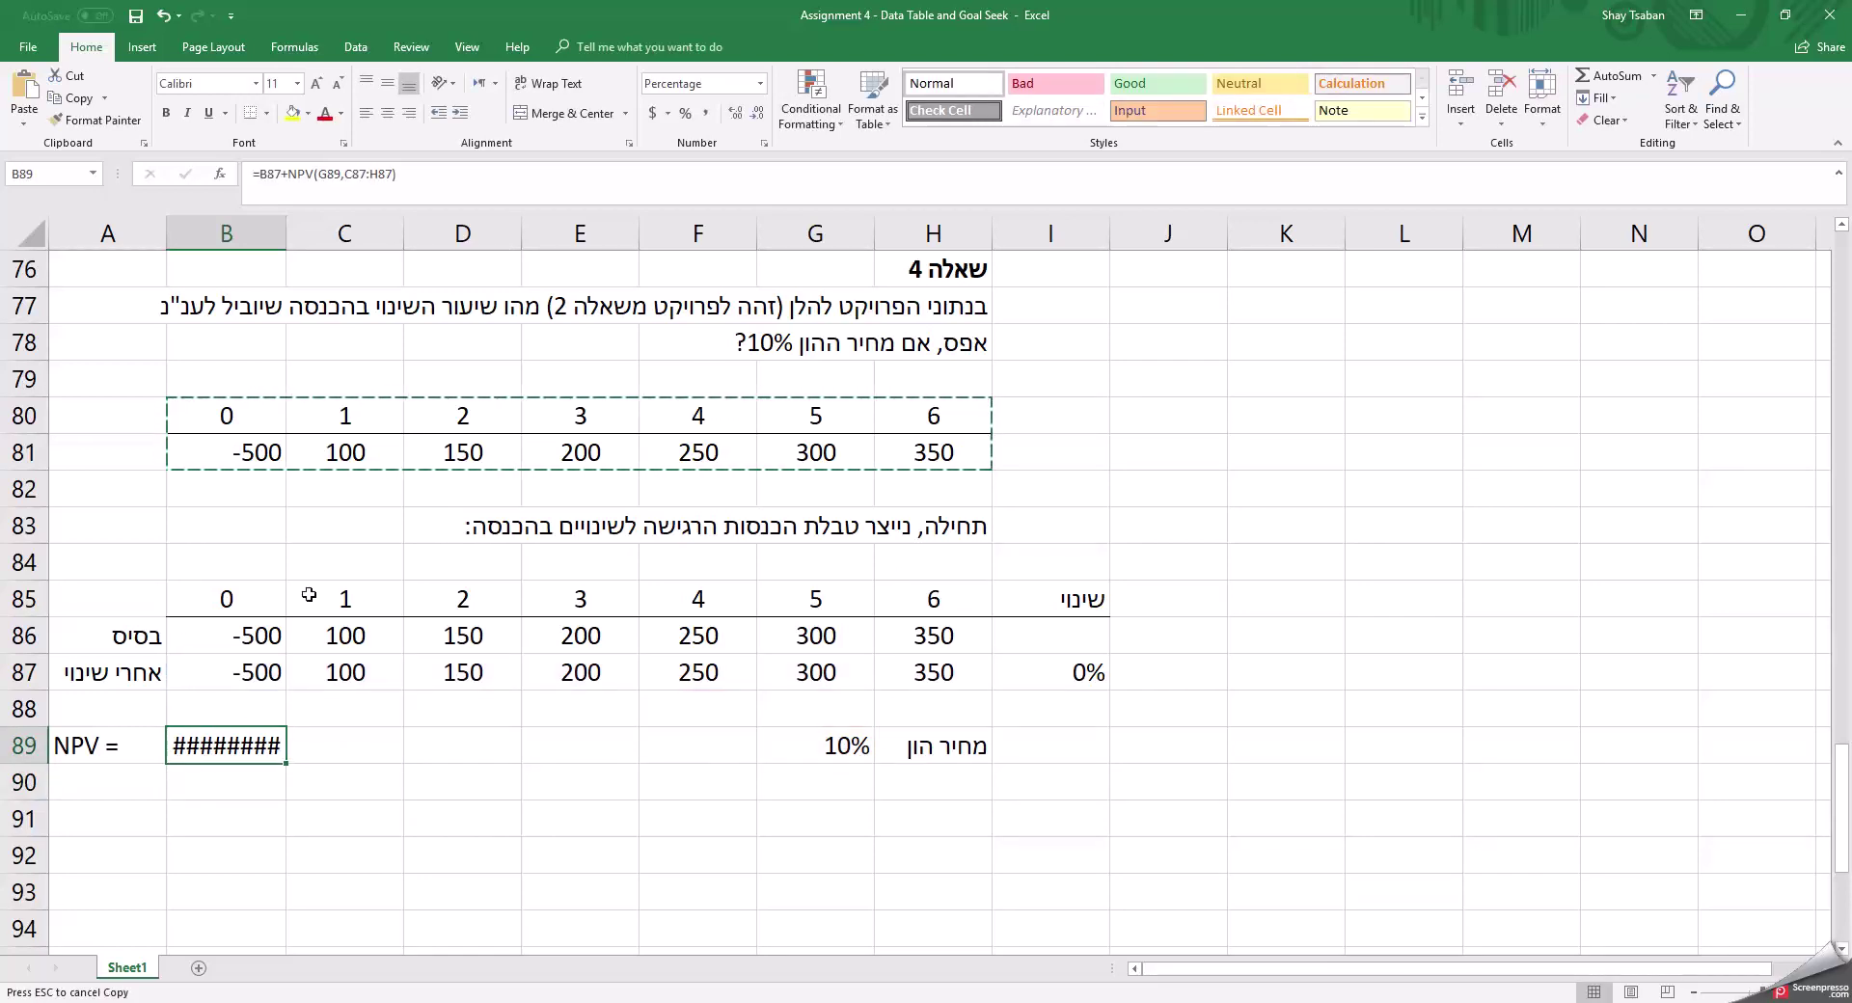
pyautogui.click(707, 116)
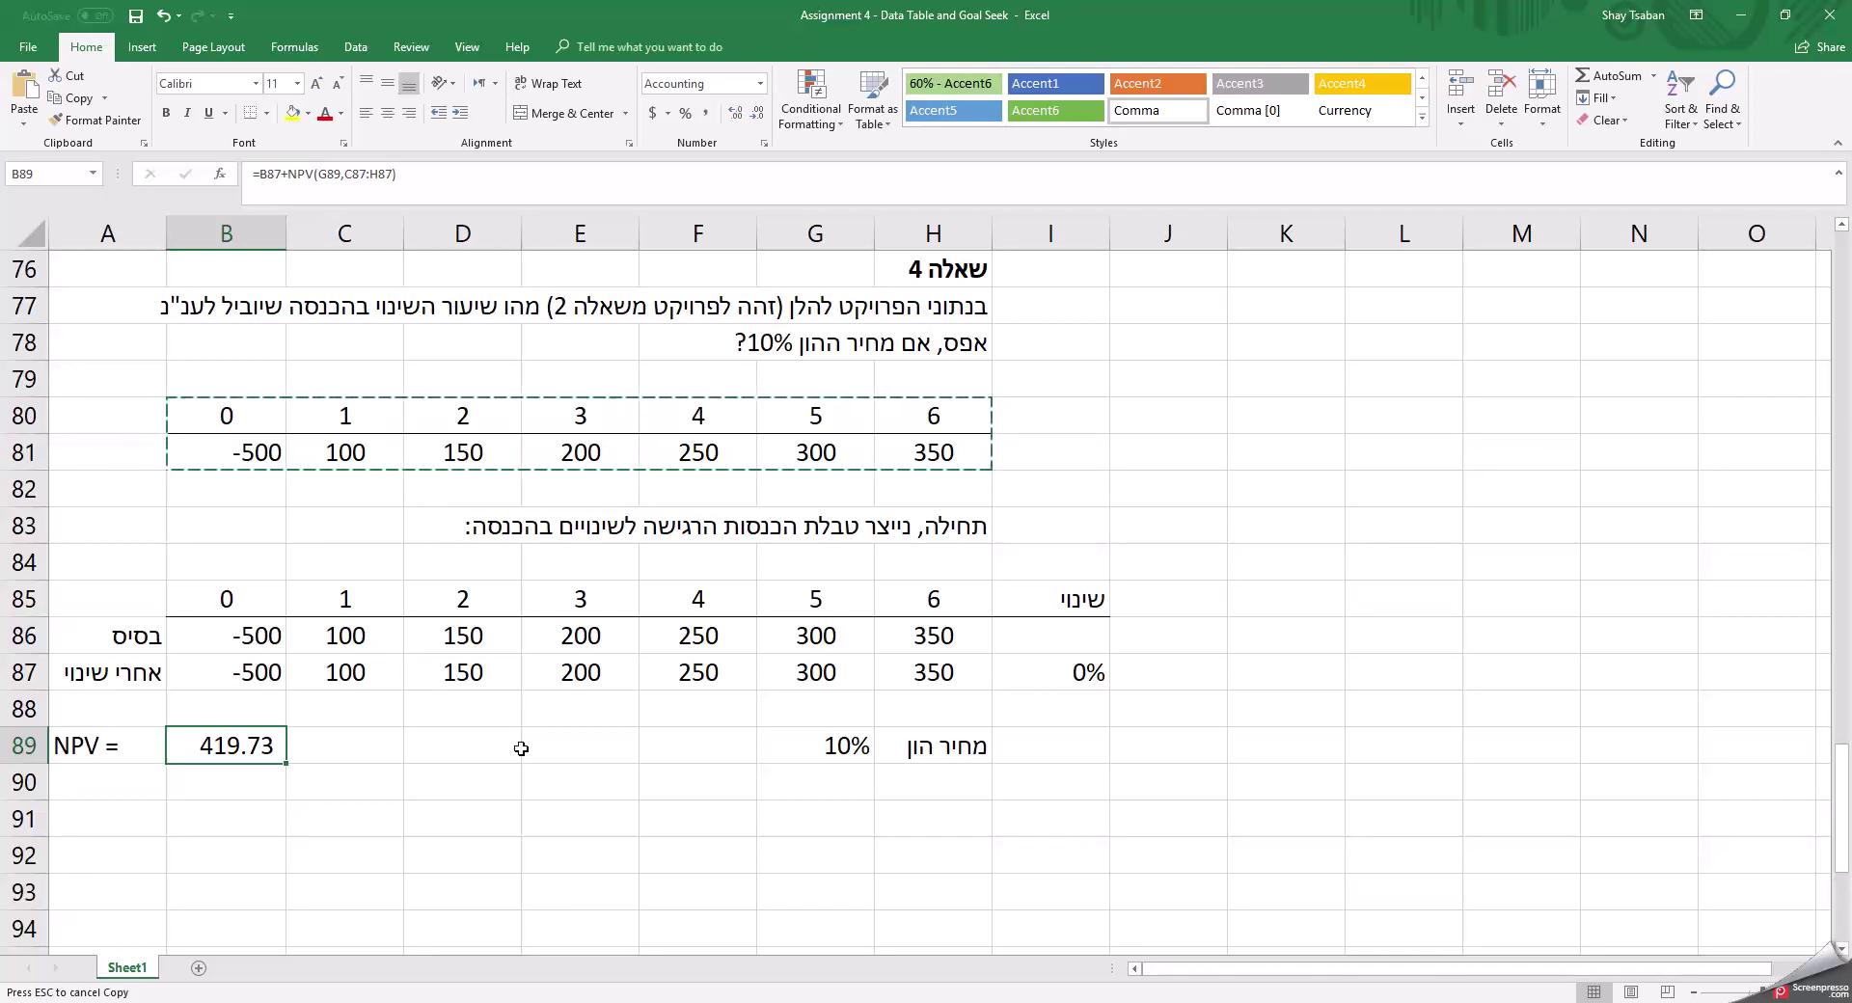
# Start a Goal Seek analysis with the NPV cell B89 as the set cell.
pyautogui.click(1036, 680)
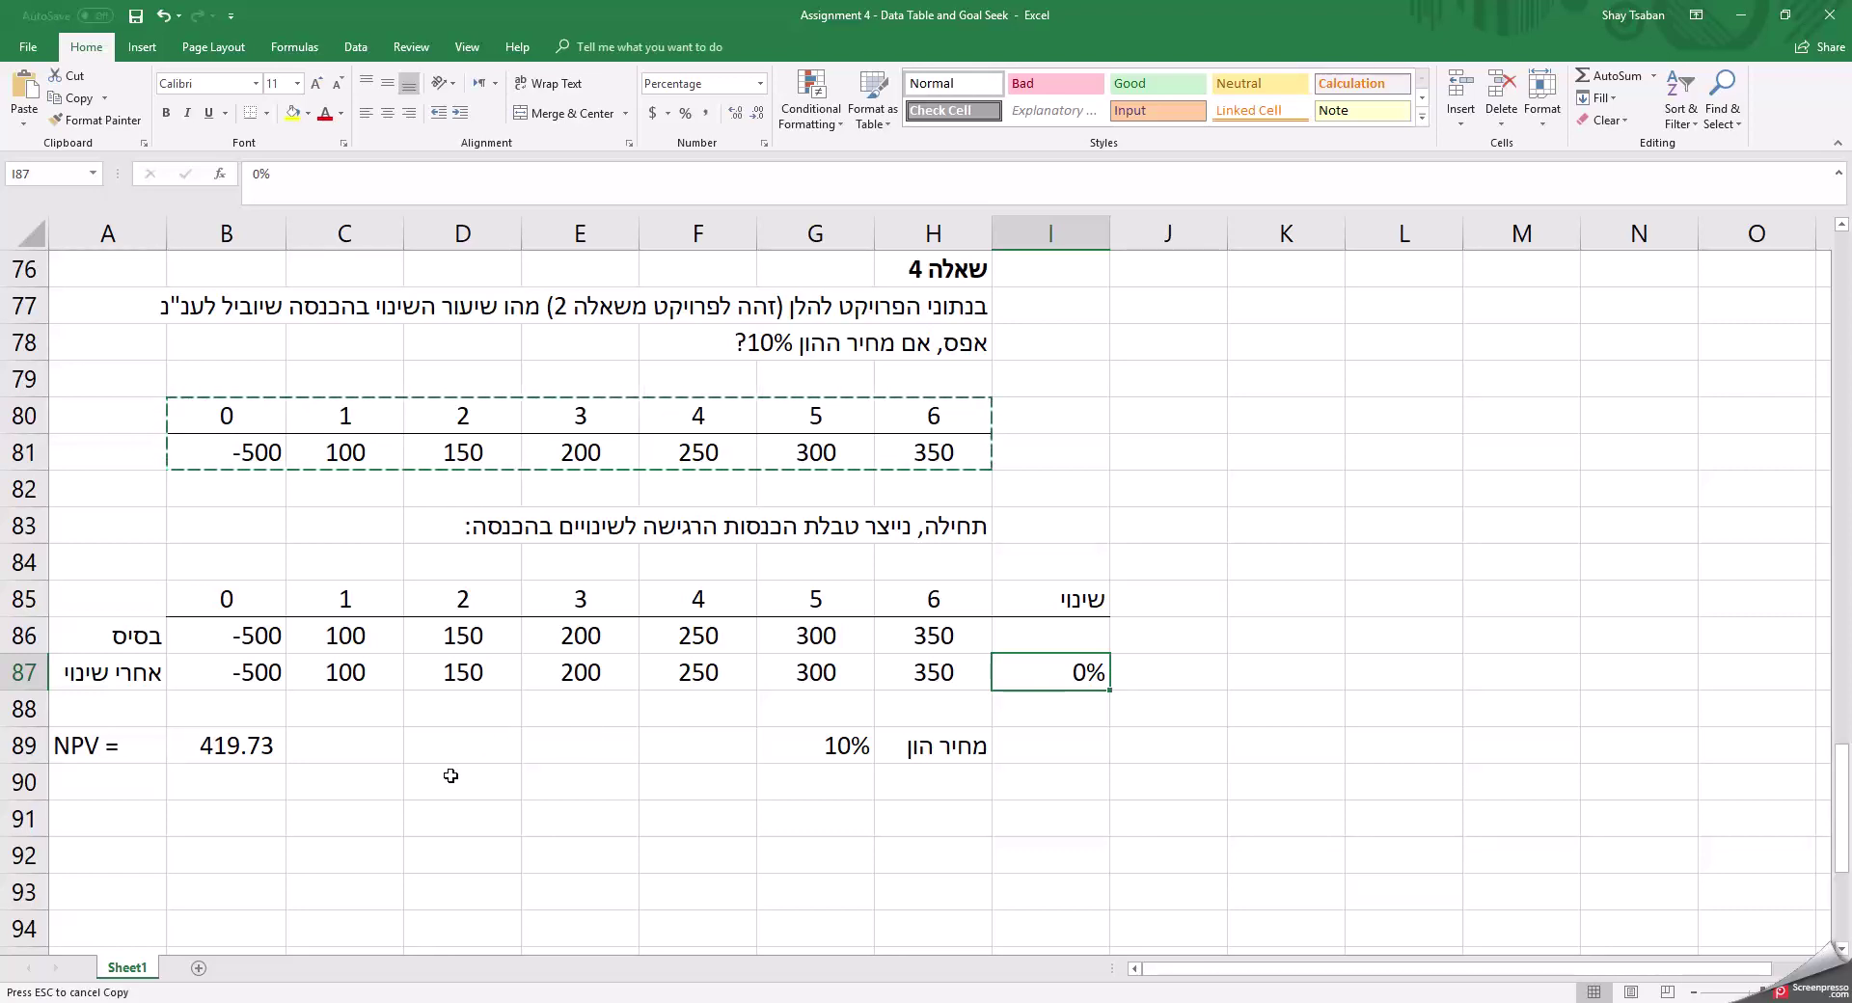
pyautogui.click(228, 802)
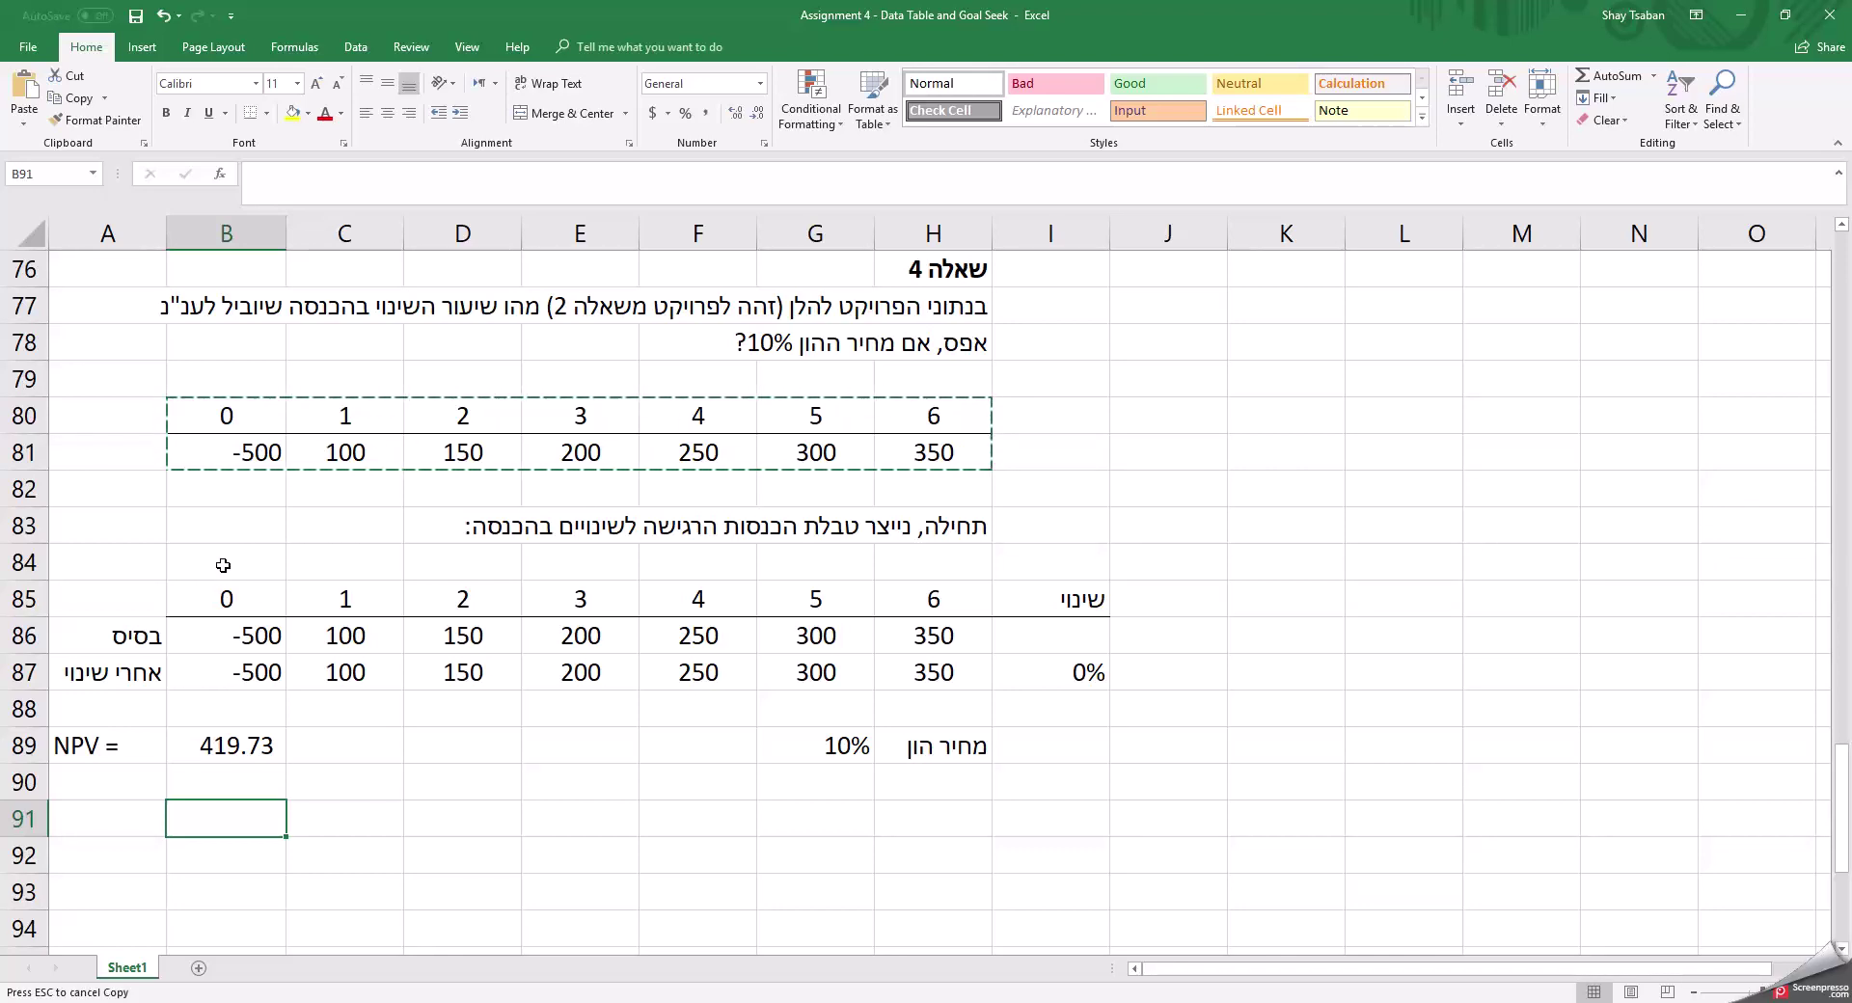
pyautogui.click(358, 50)
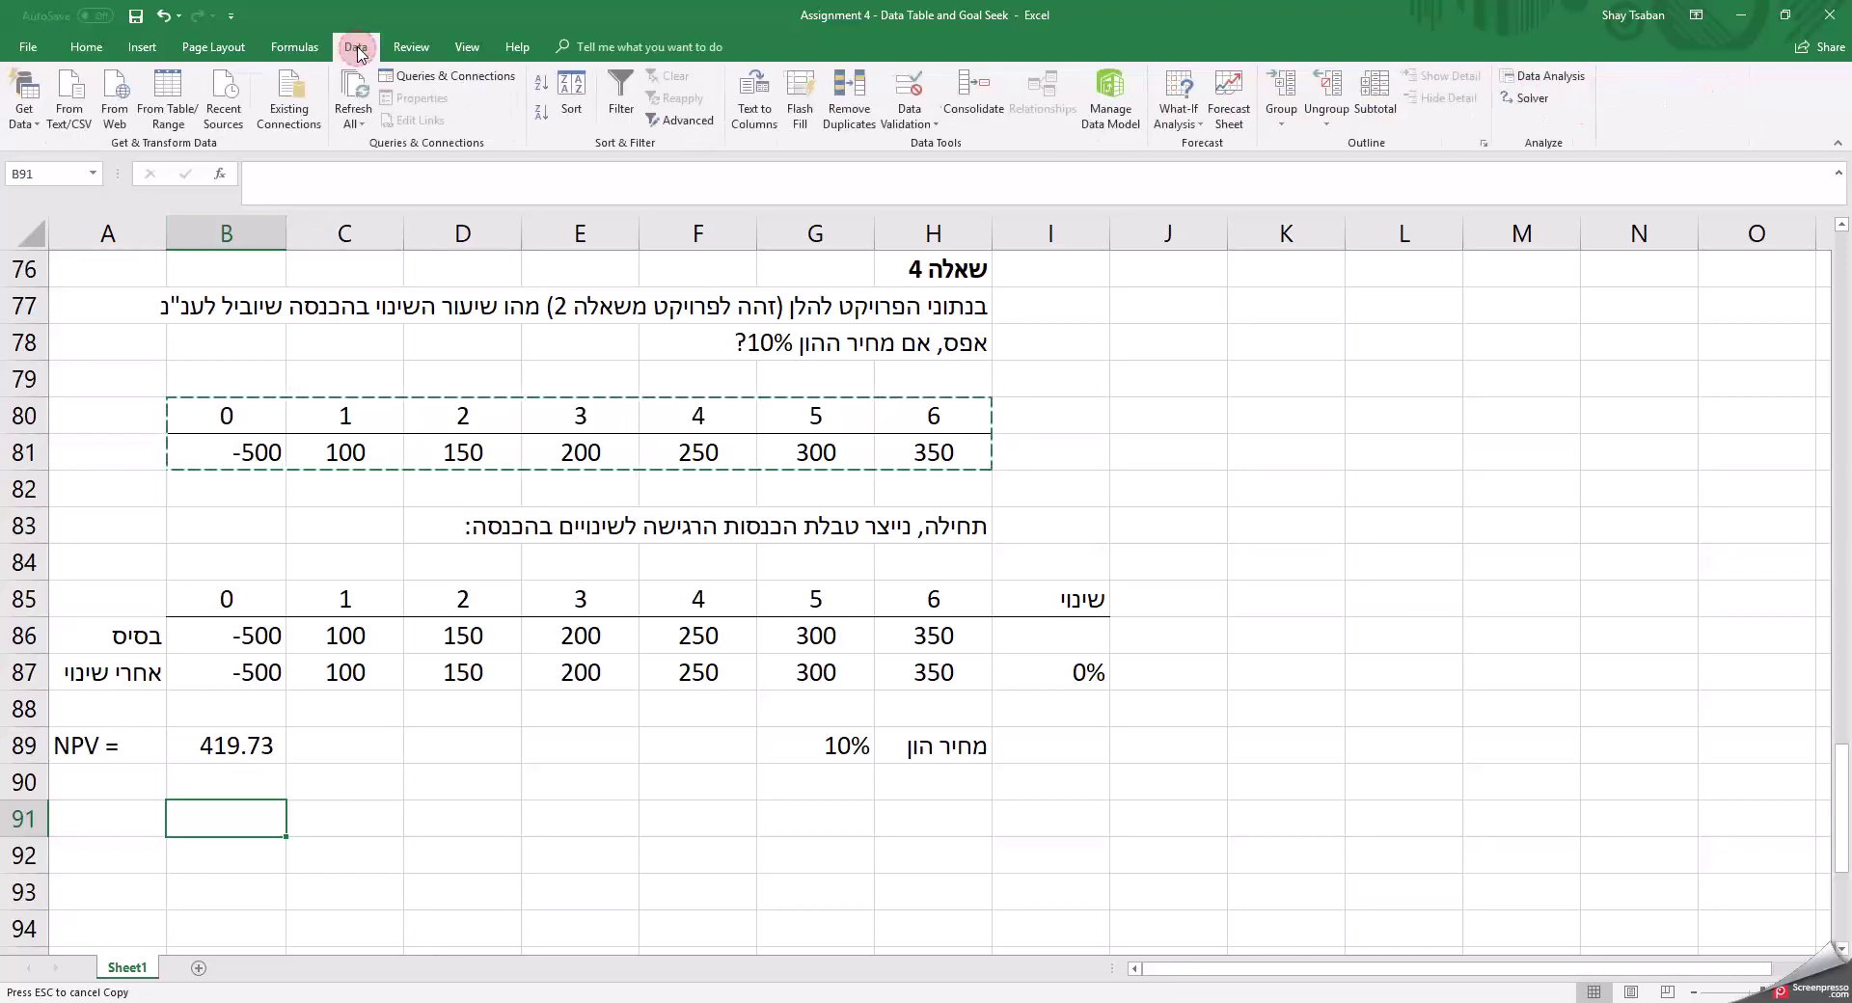
pyautogui.click(1177, 108)
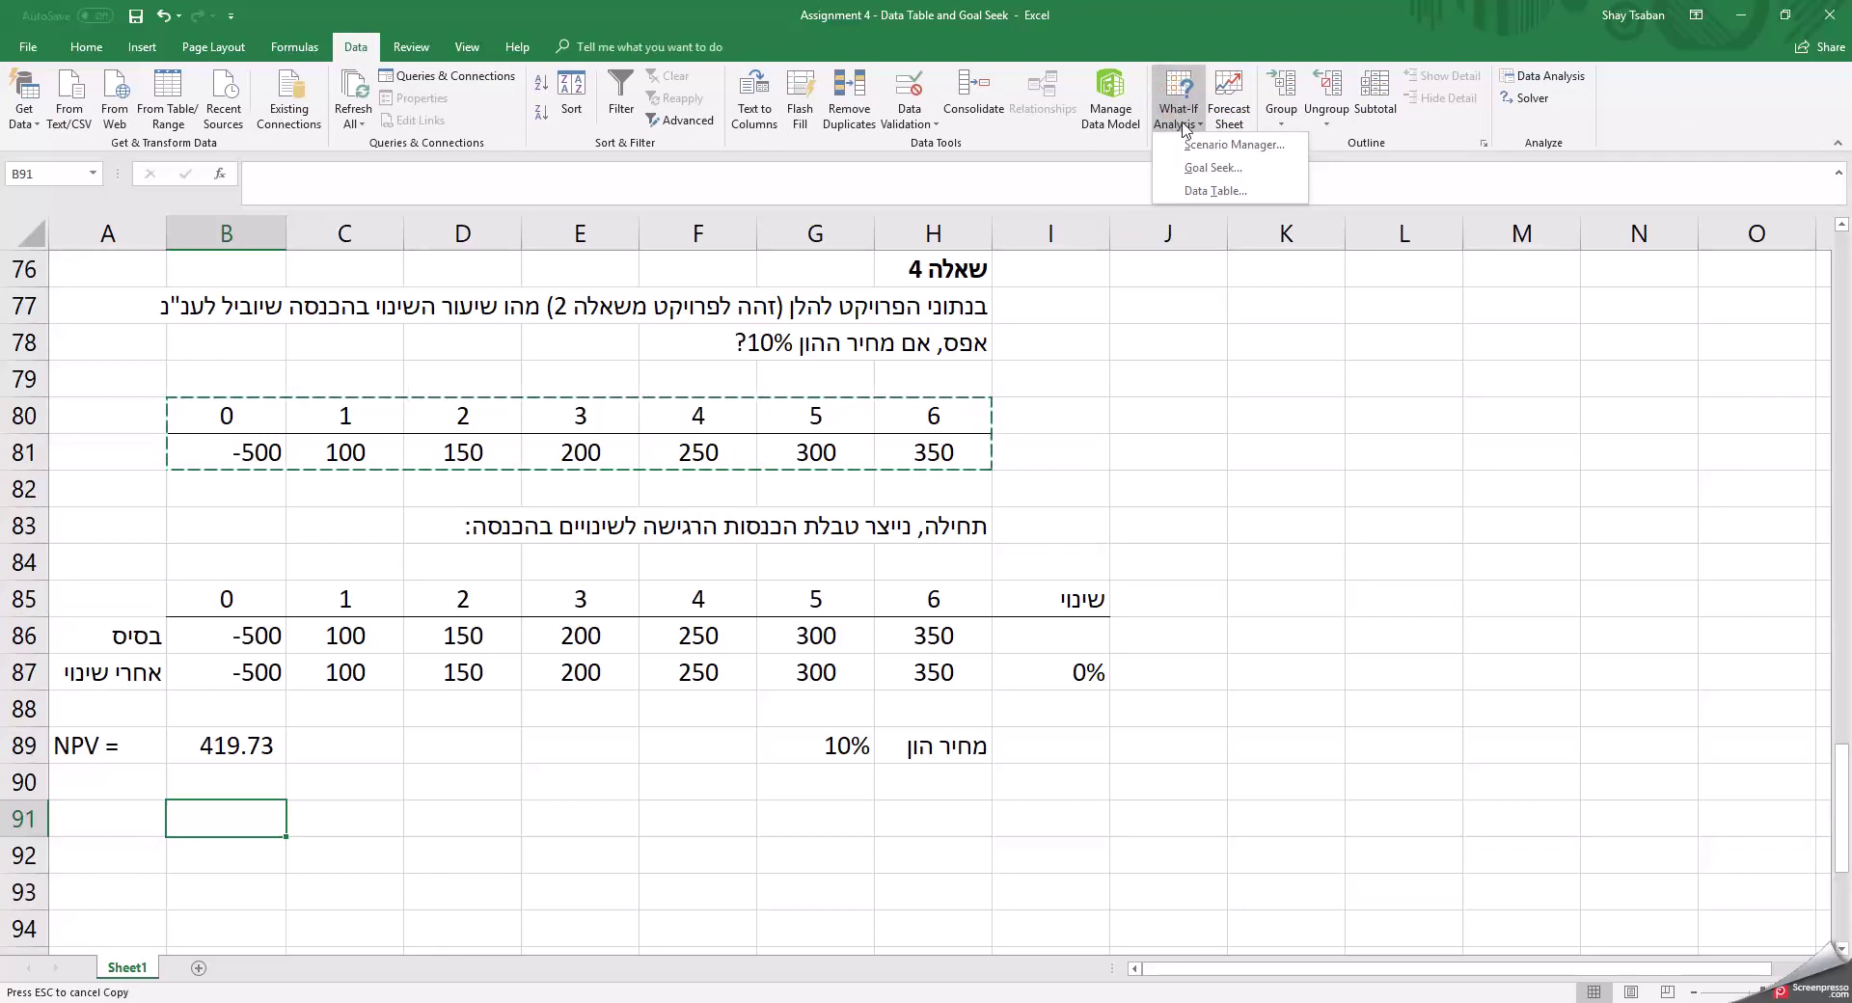
pyautogui.click(1203, 174)
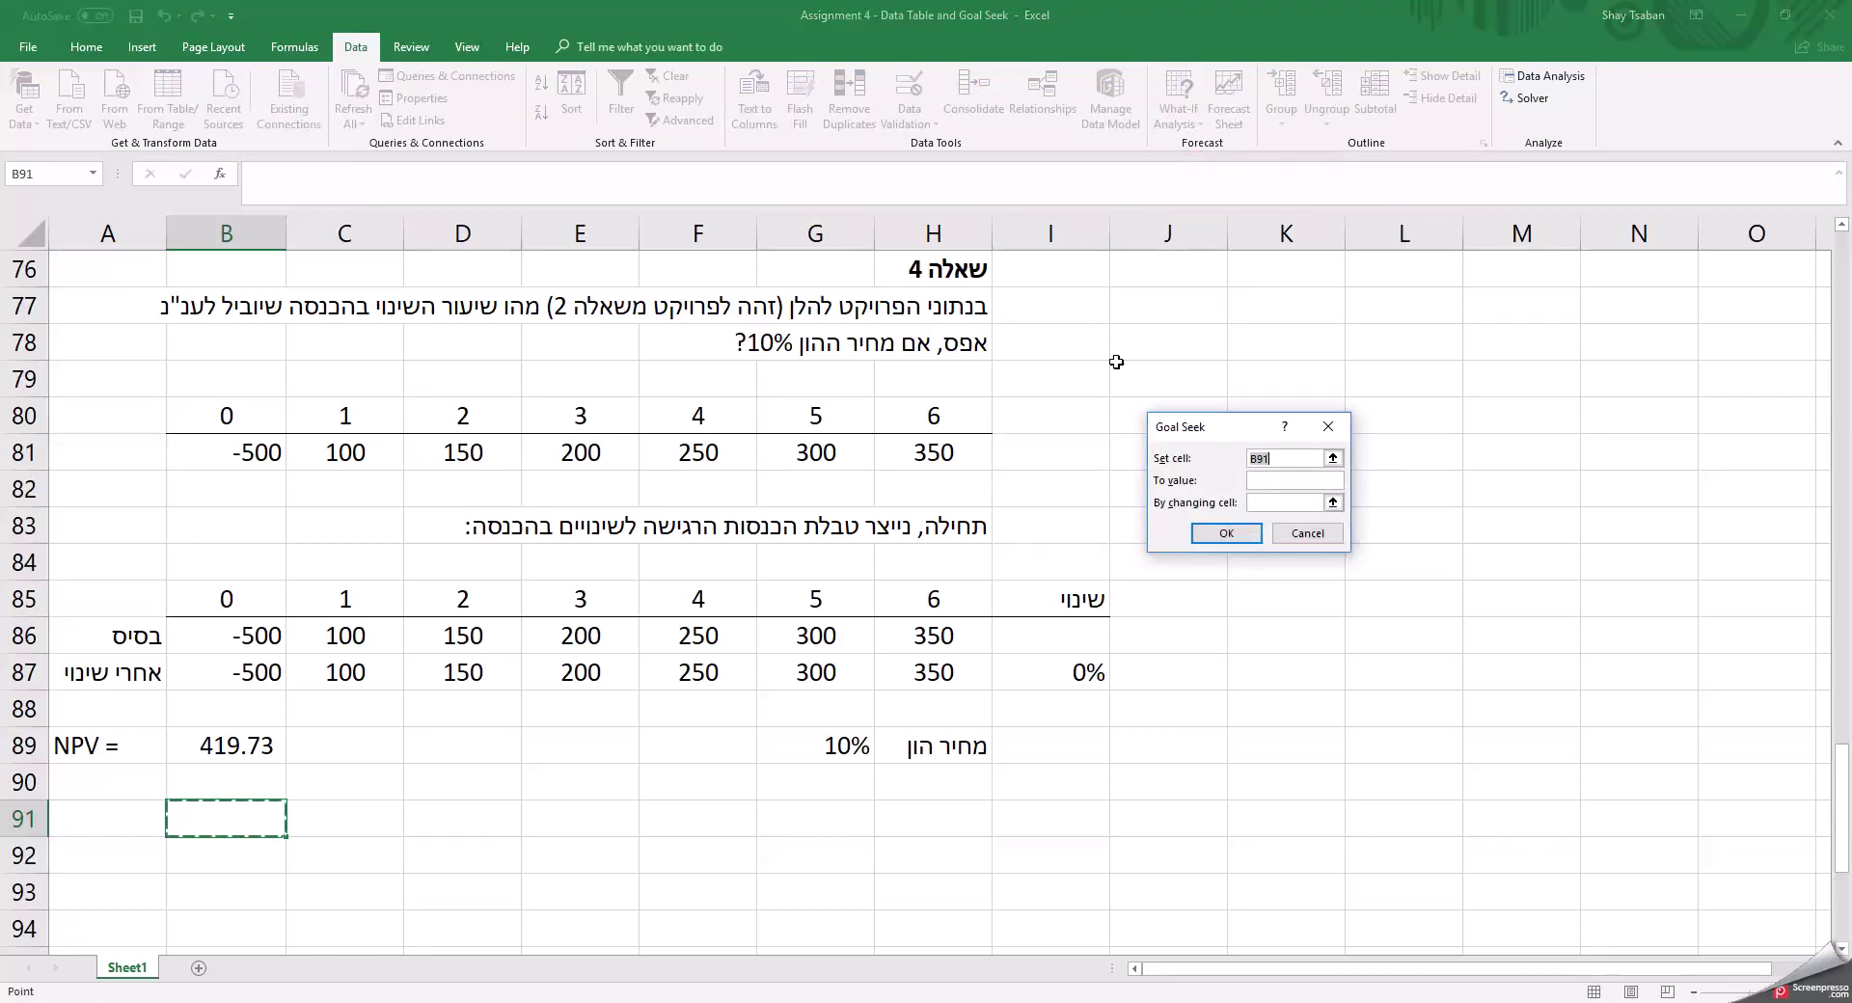
pyautogui.click(1334, 458)
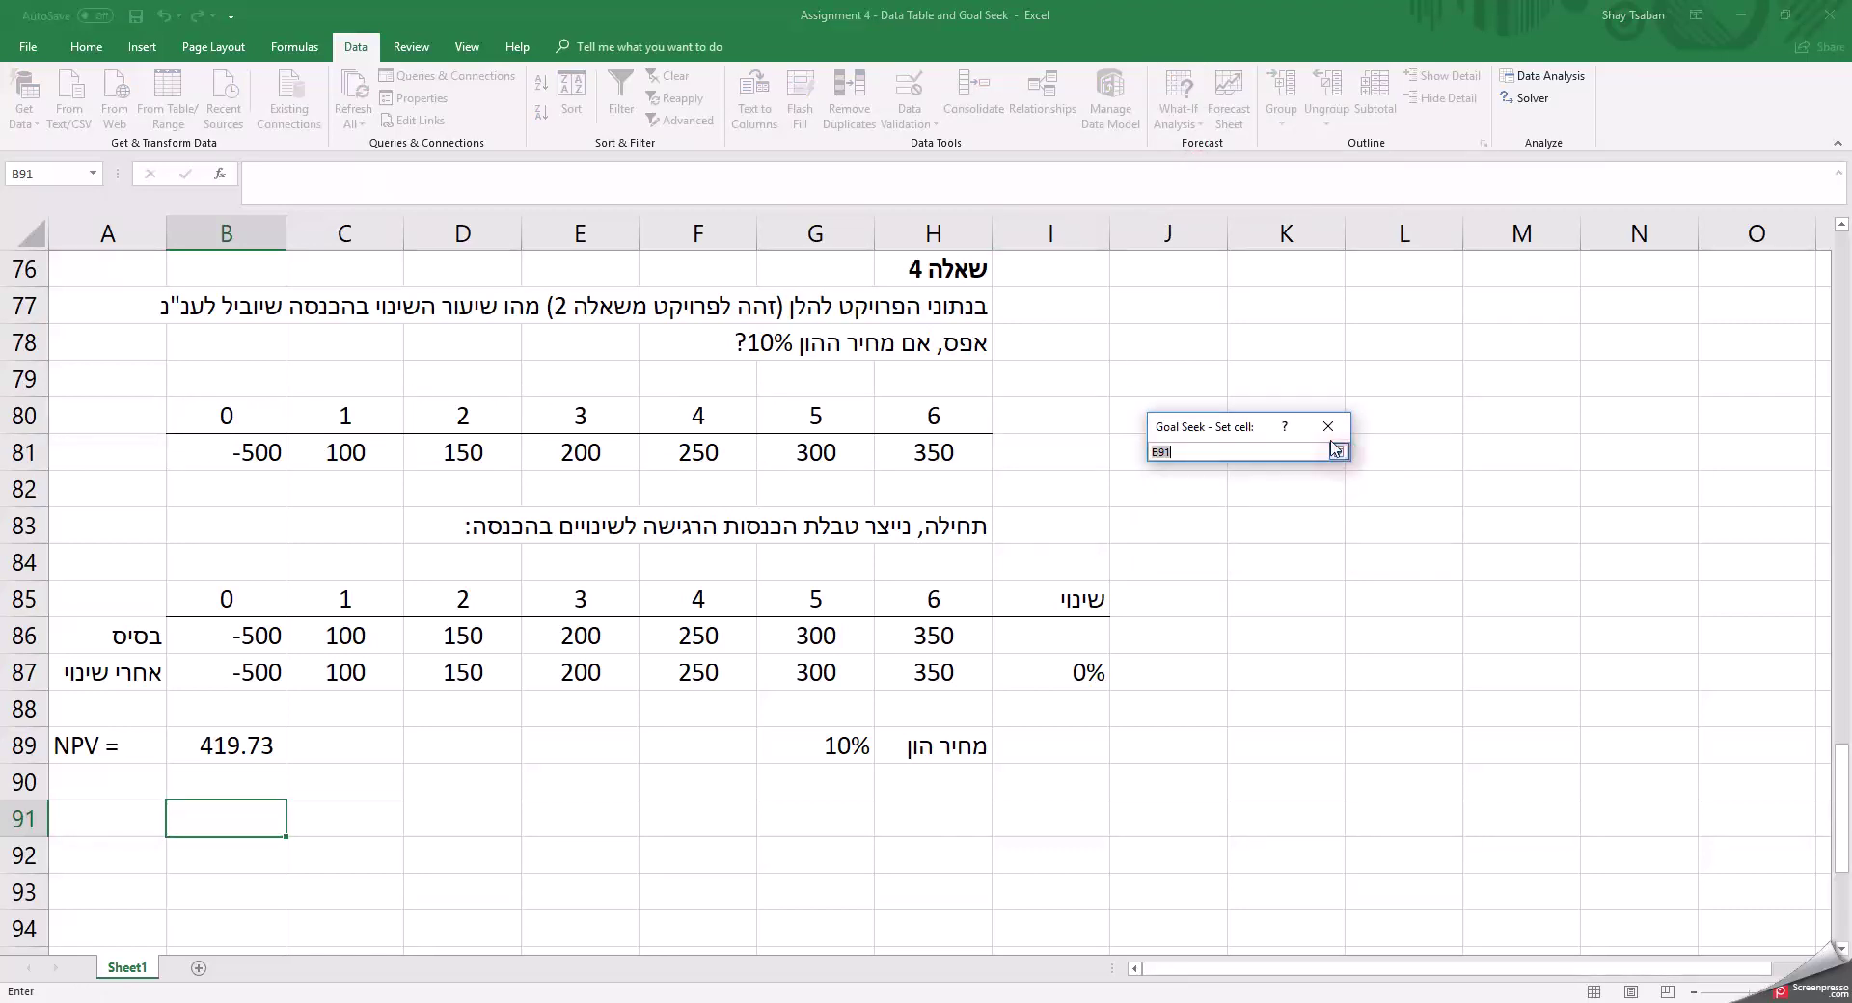
pyautogui.click(218, 744)
pyautogui.press('Return')
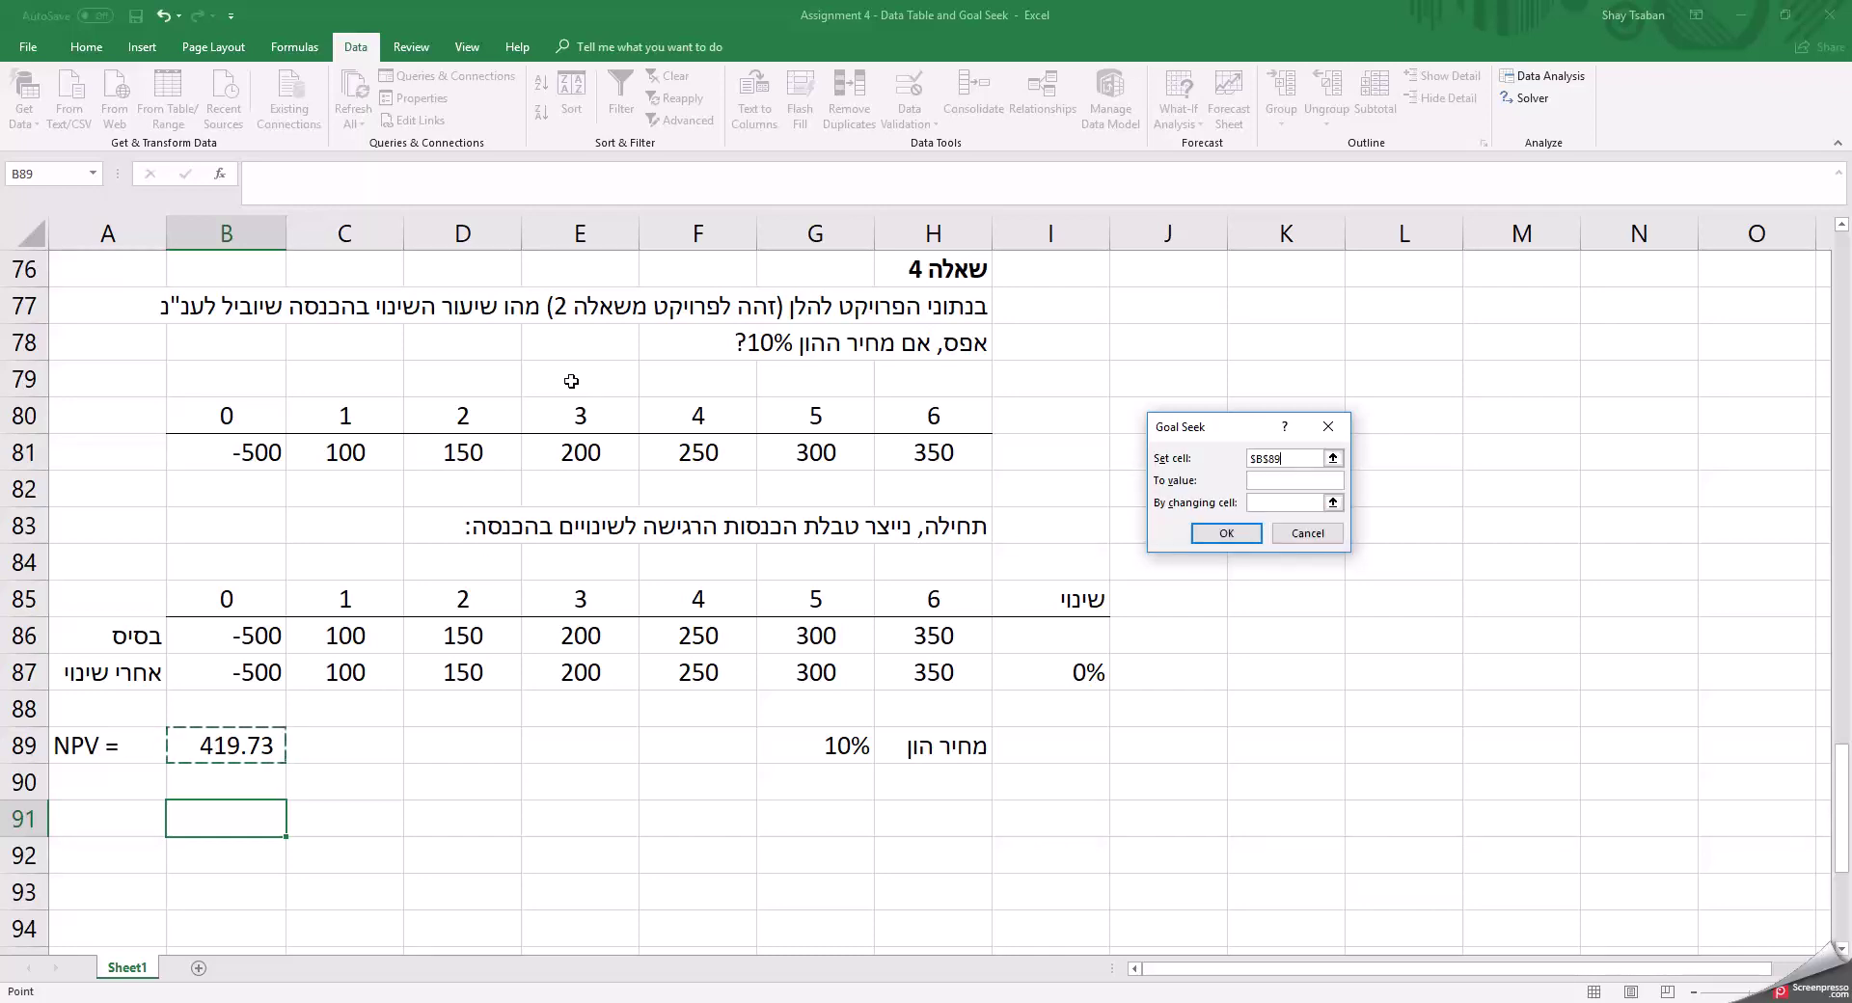
# Set the Goal Seek target value to 0 by changing the rate in I87, run it, and keep the solution.
pyautogui.click(1282, 476)
pyautogui.click(1332, 502)
pyautogui.click(1078, 659)
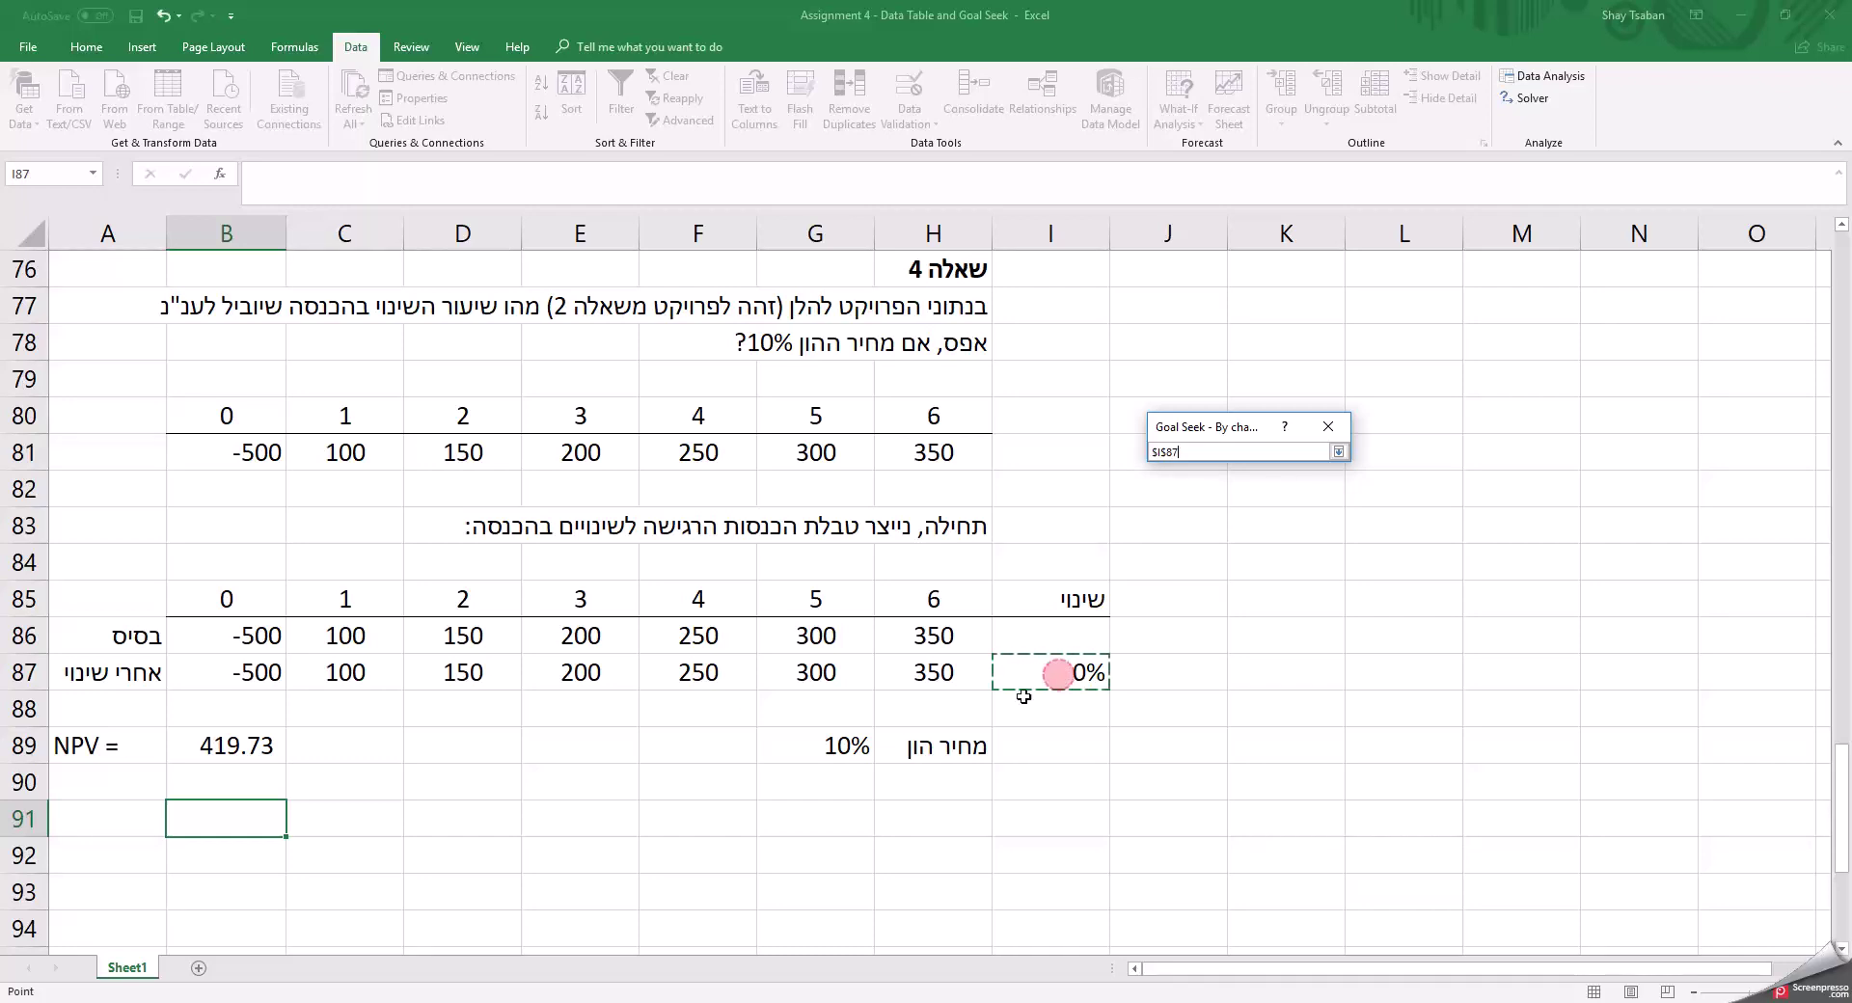
pyautogui.press('Return')
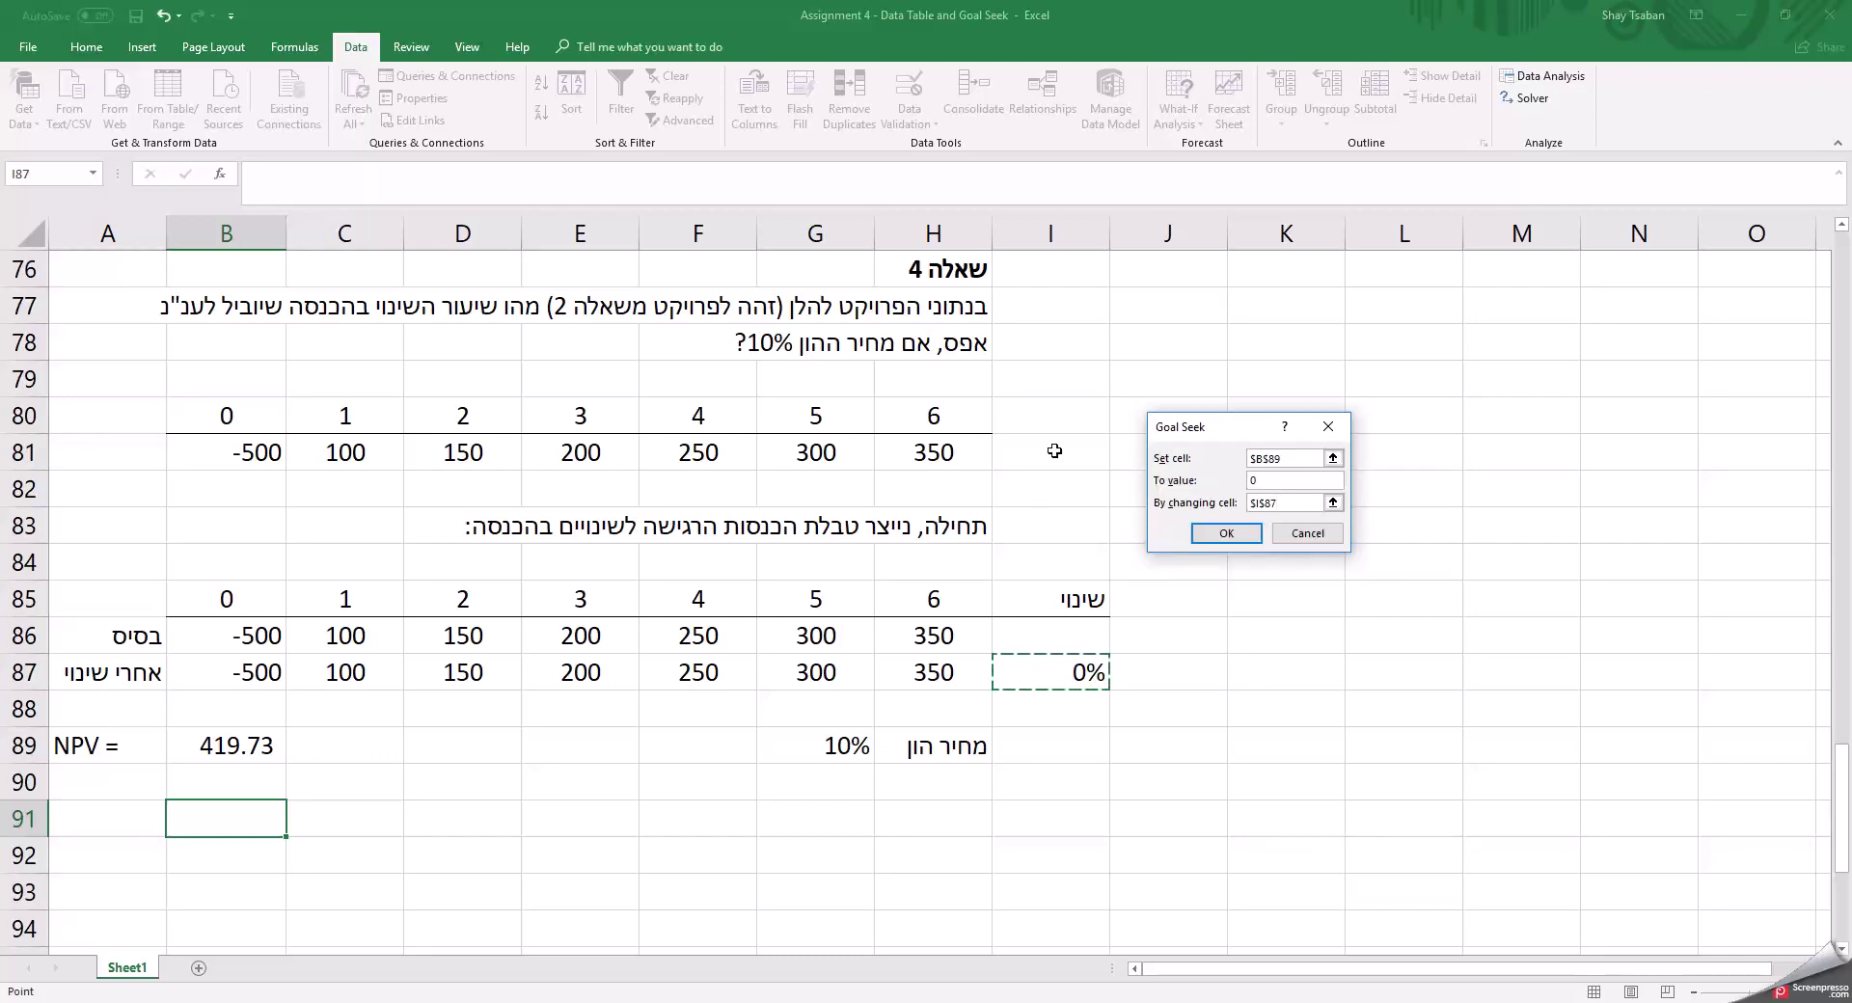
pyautogui.press('Return')
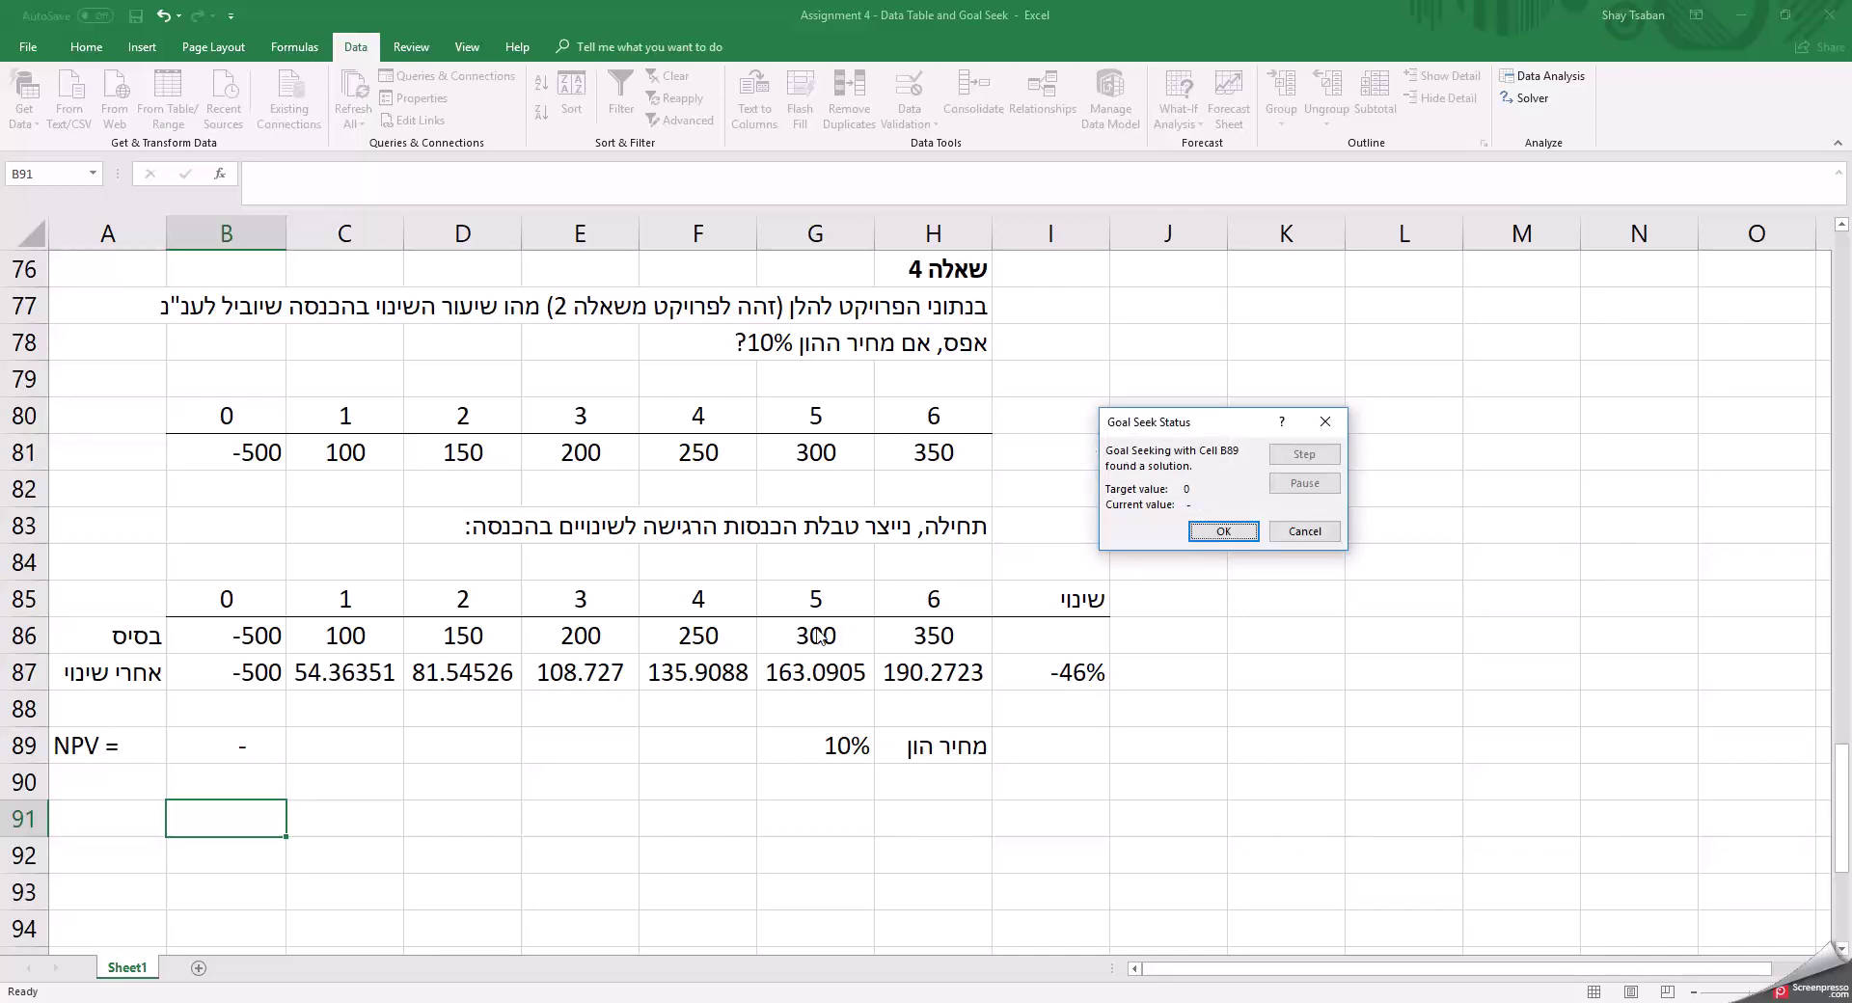
pyautogui.click(1224, 530)
pyautogui.click(1057, 680)
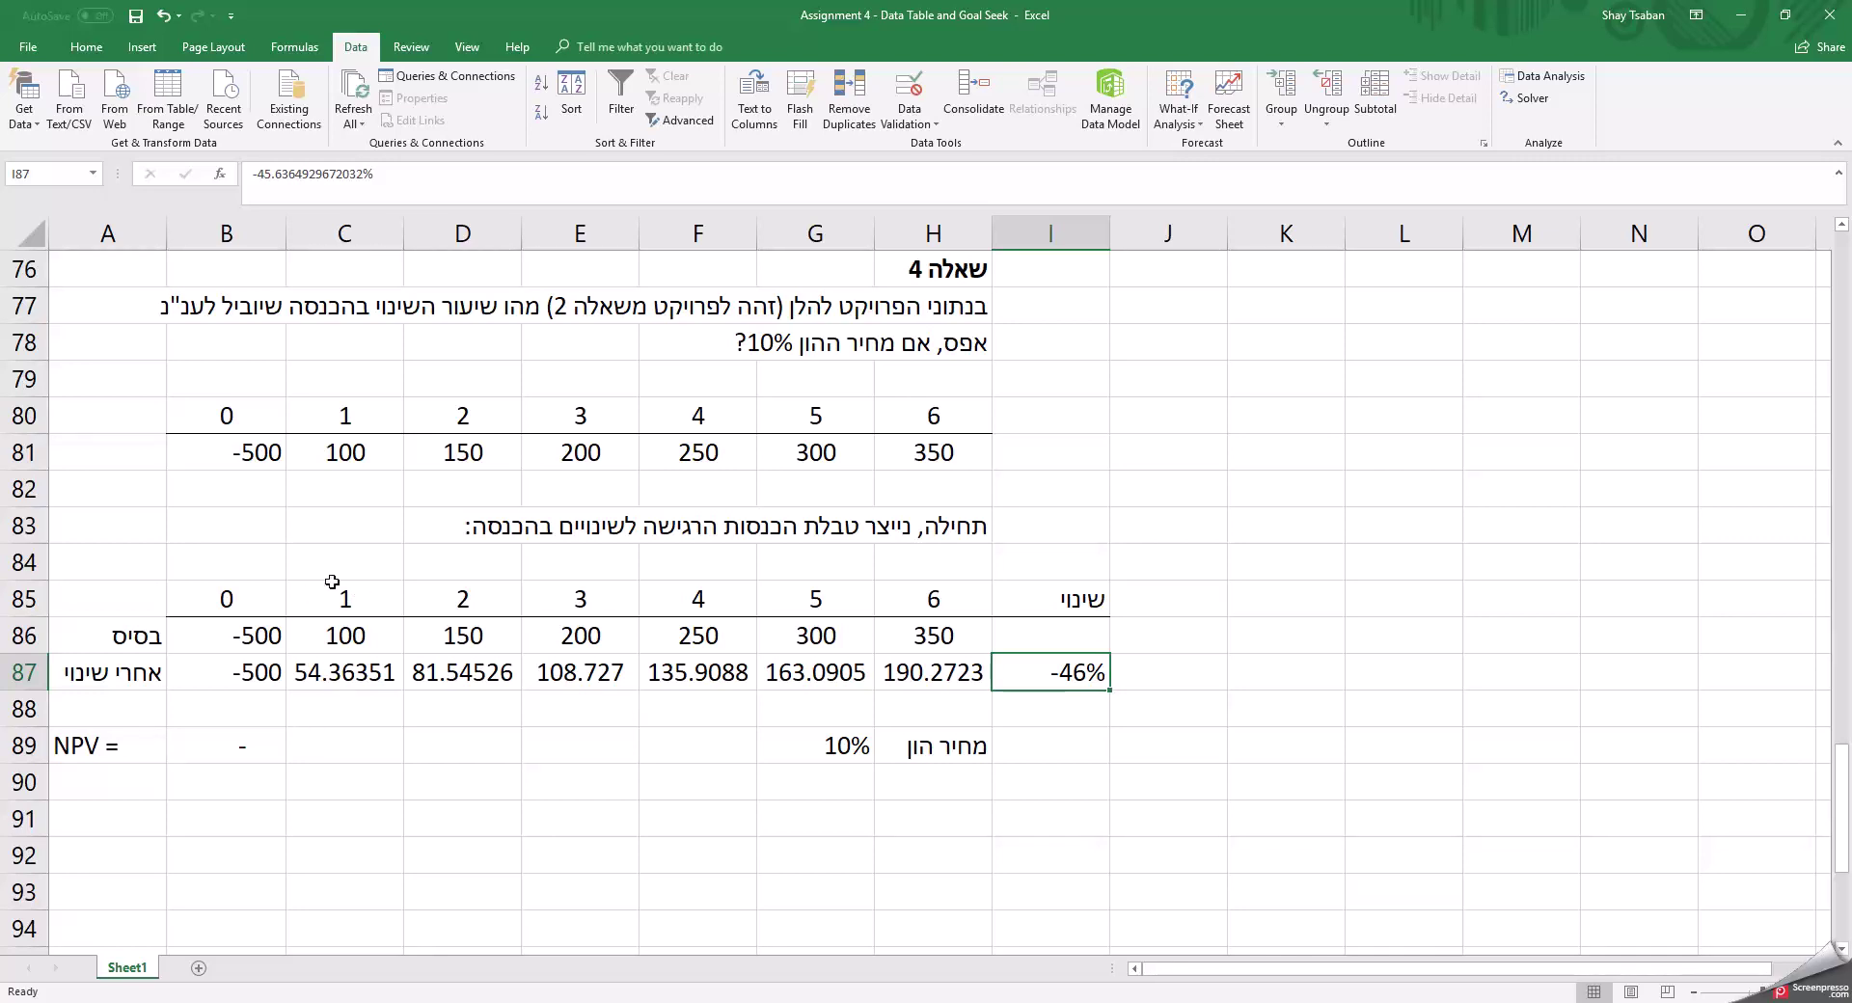
pyautogui.click(1600, 1002)
pyautogui.rightClick(1598, 984)
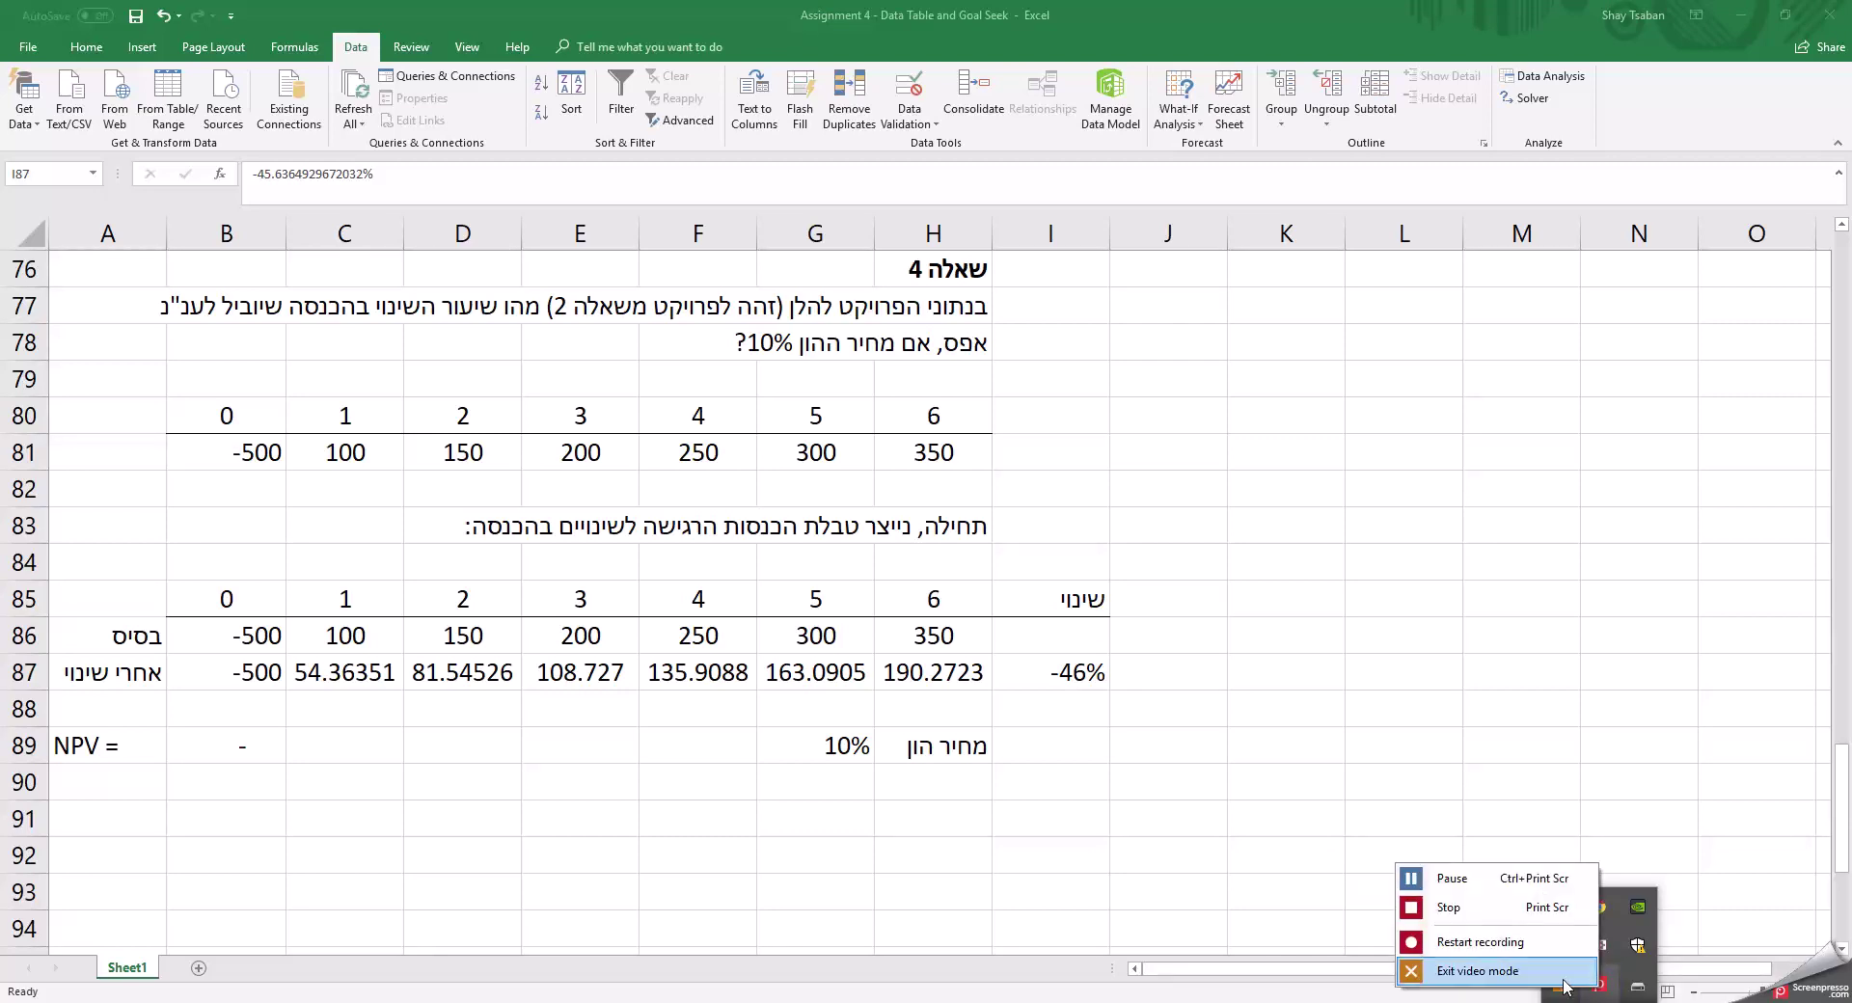
pyautogui.click(1490, 917)
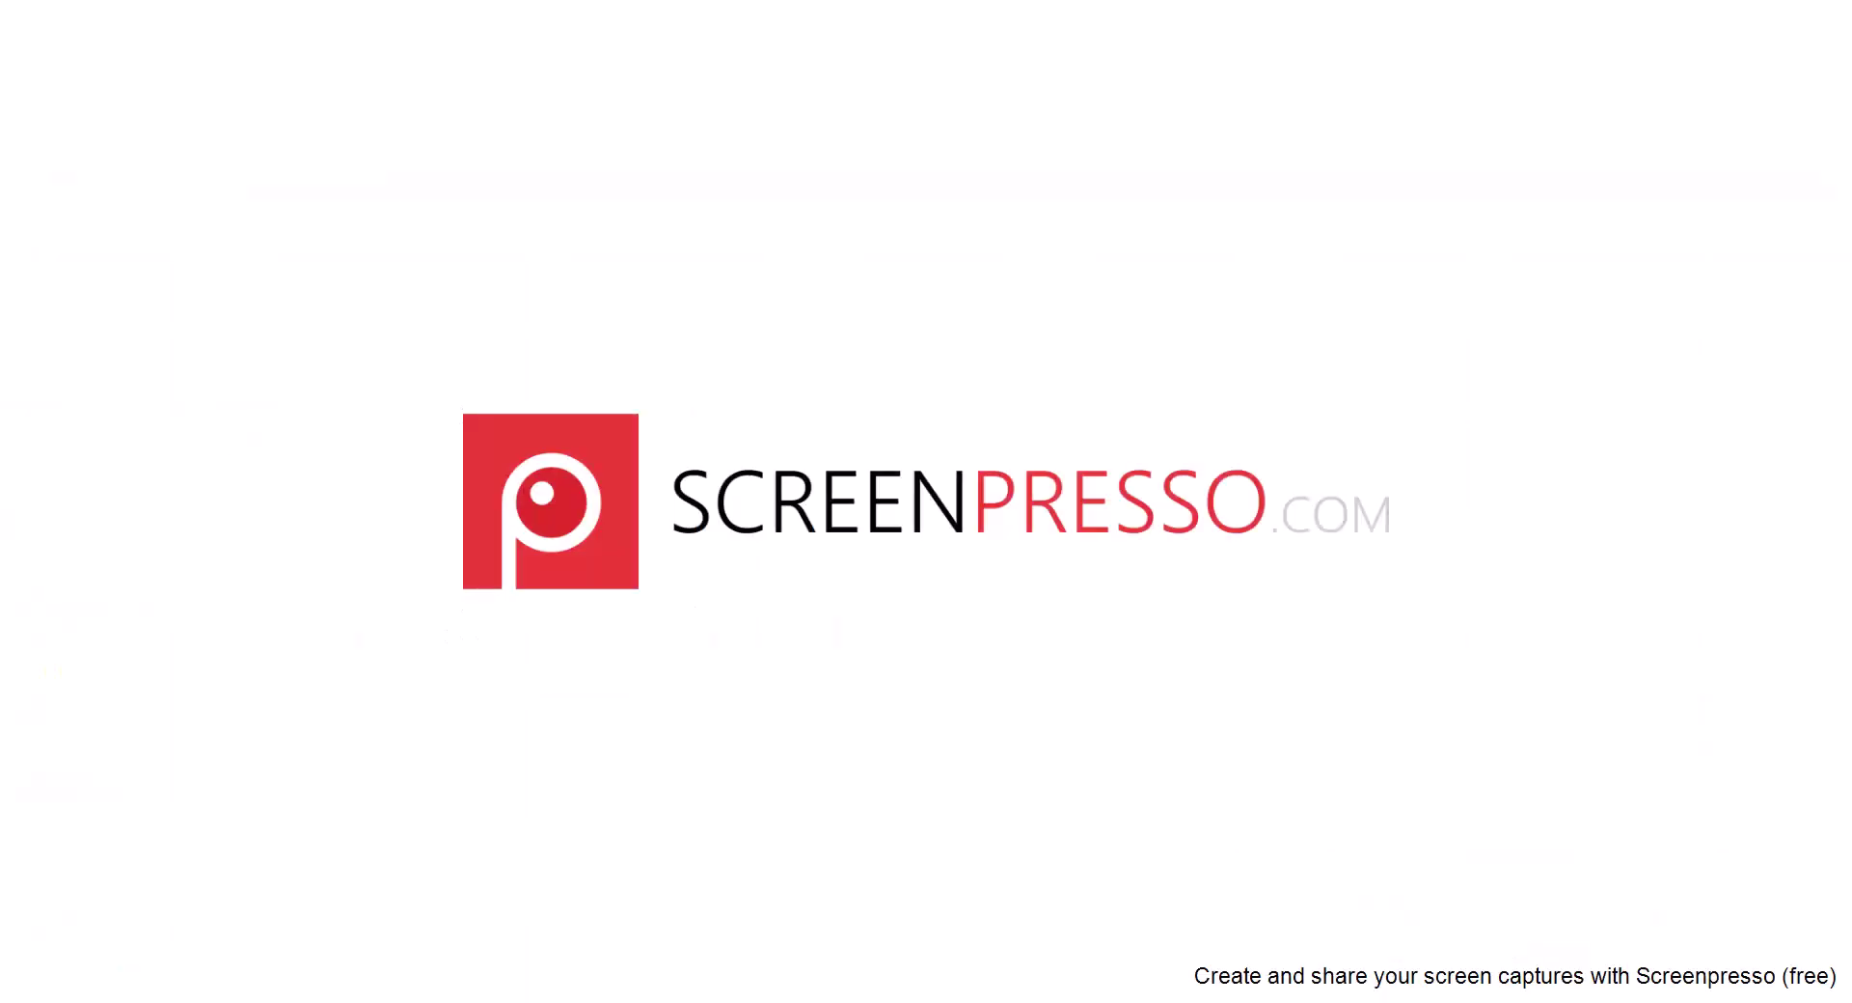